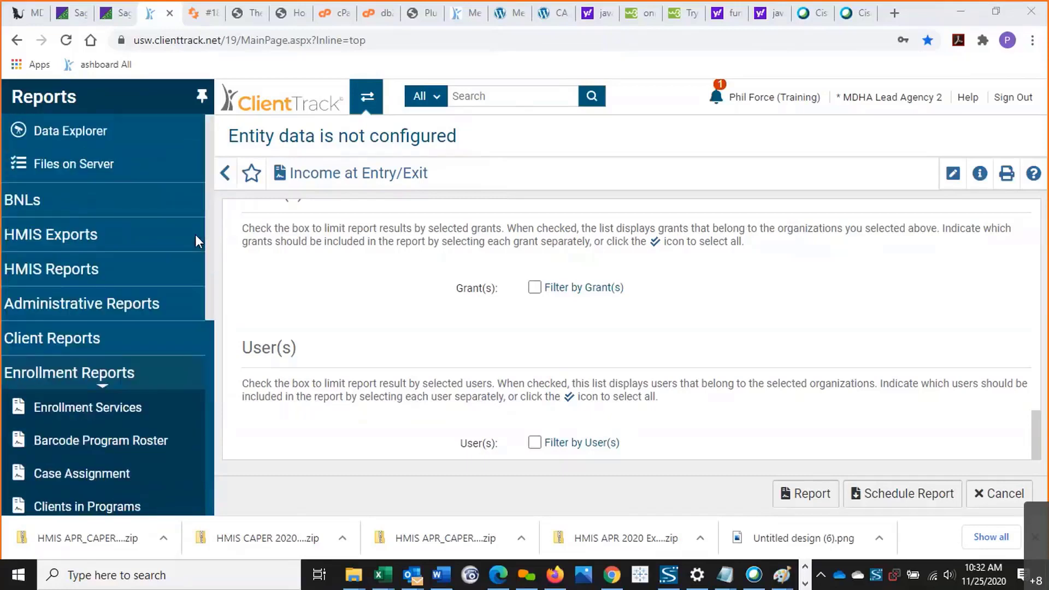
From the Reports workspace, open Data Explorer to show the saved questions list
{"action": "left_click", "coordinate": [366, 98]}
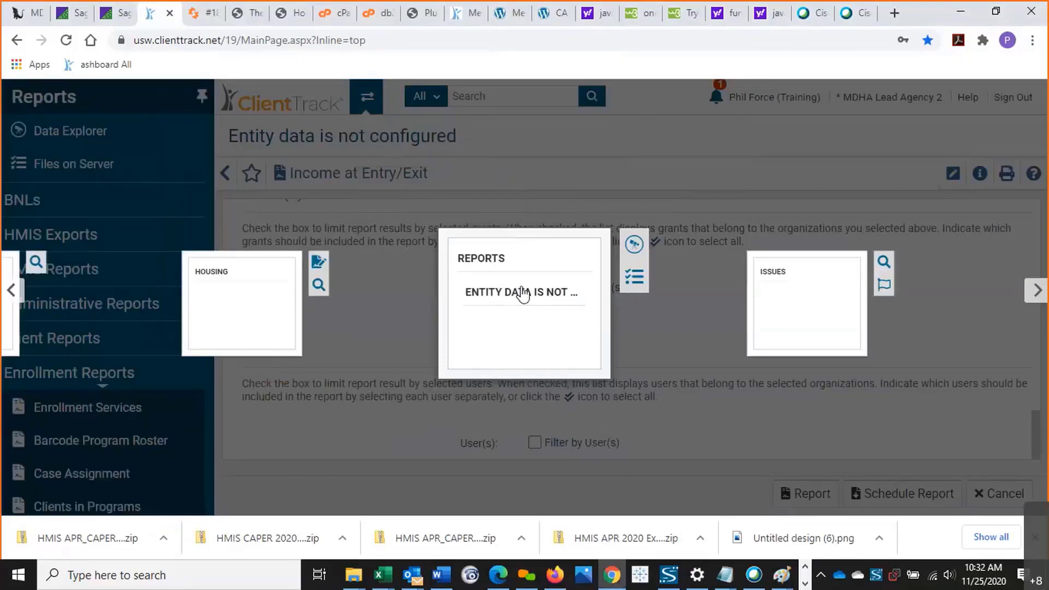
{"action": "left_click", "coordinate": [523, 294]}
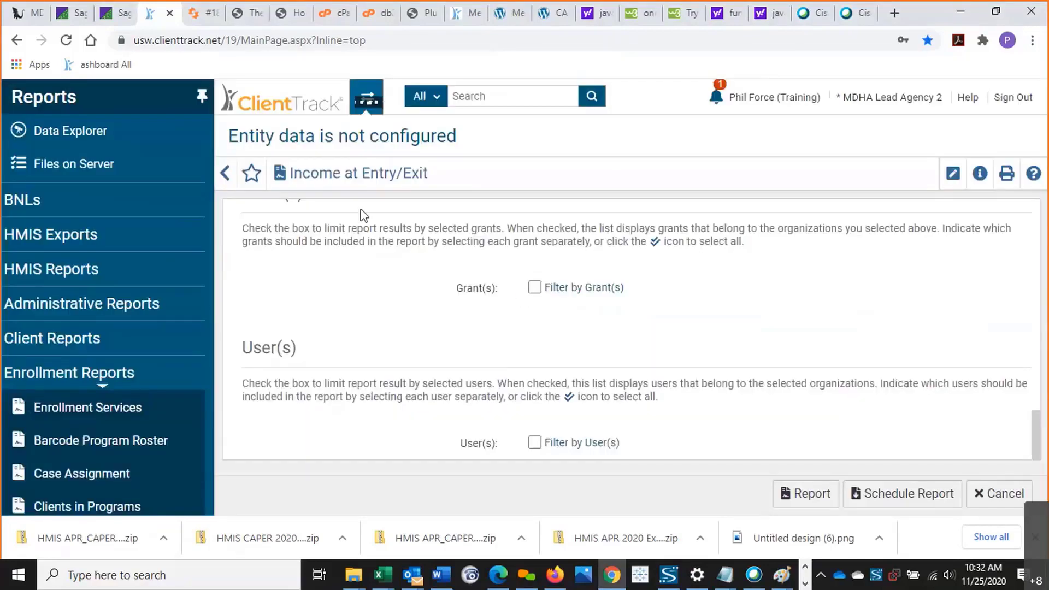
{"action": "left_click", "coordinate": [162, 145]}
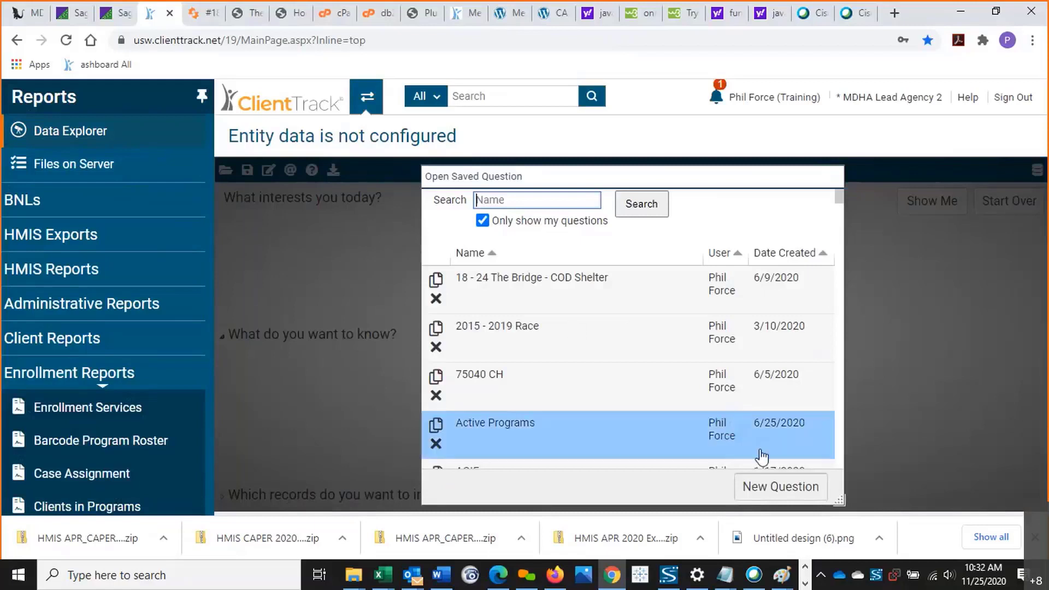
{"action": "left_click", "coordinate": [762, 486]}
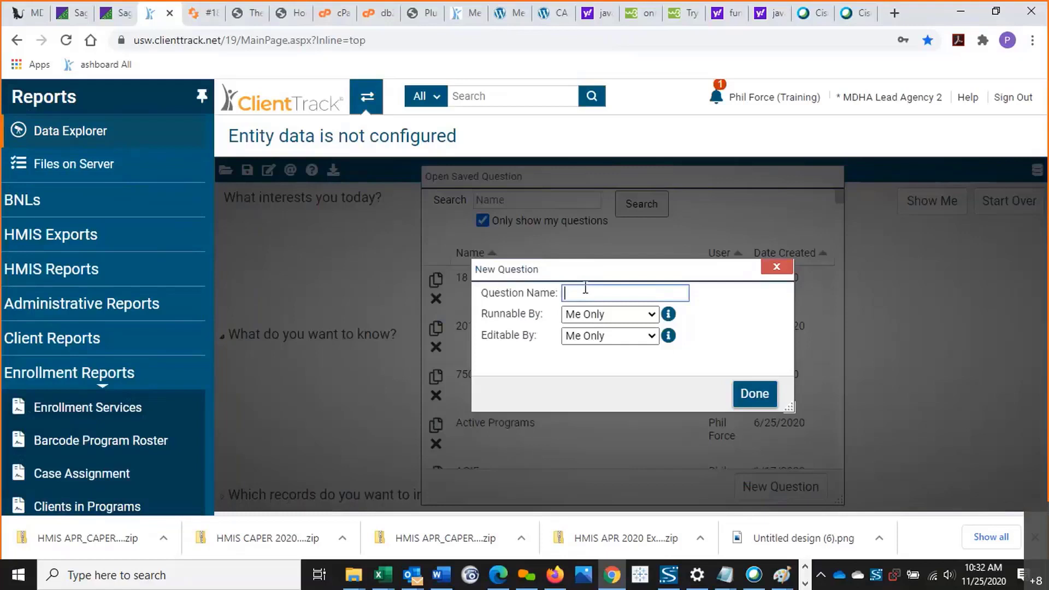
{"action": "type", "text": "Services"}
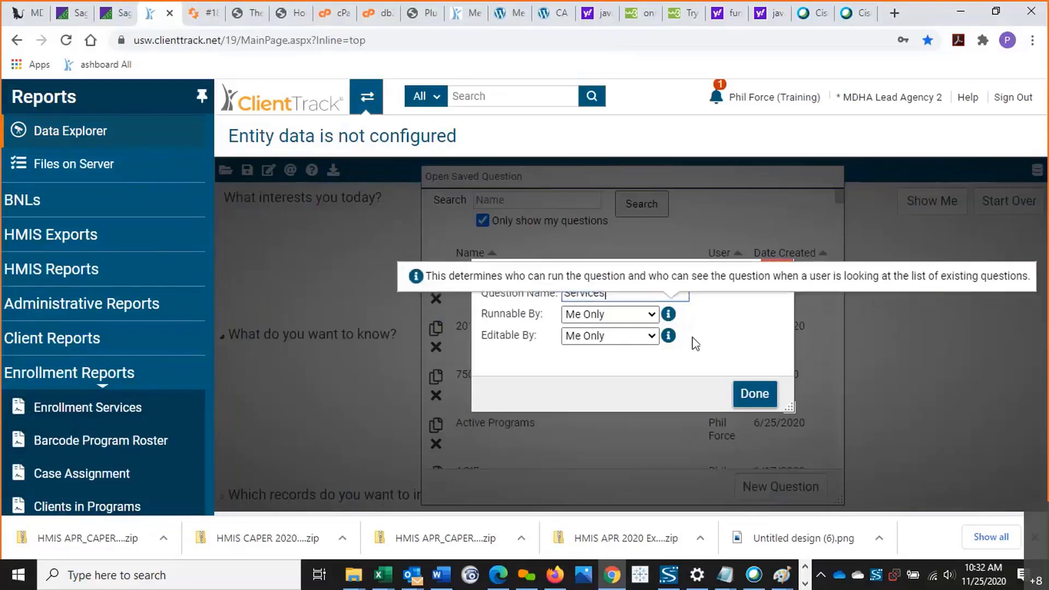
{"action": "left_click", "coordinate": [614, 320]}
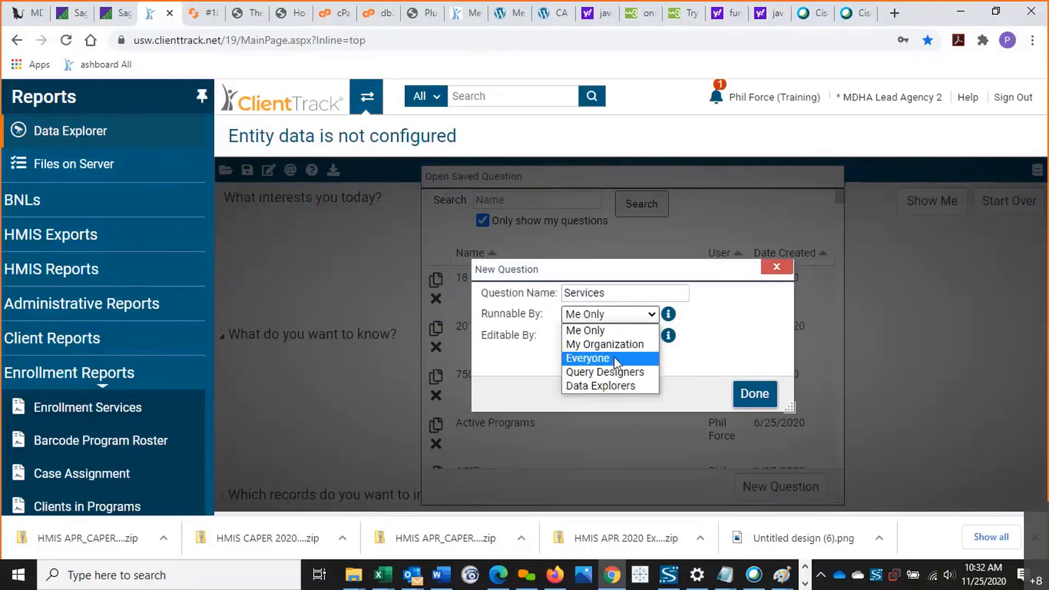
{"action": "left_click", "coordinate": [710, 276]}
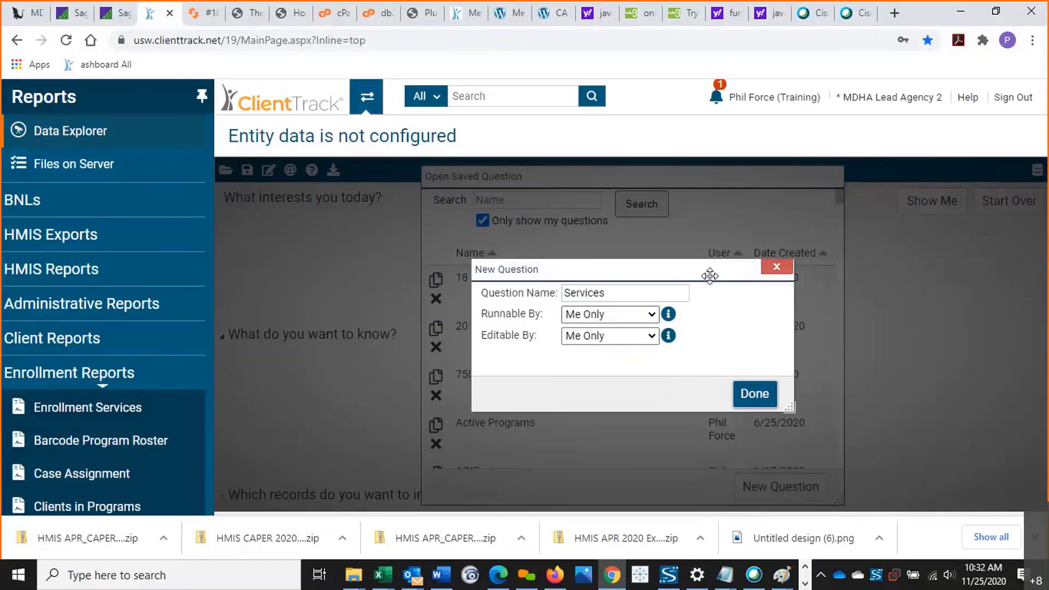
{"action": "left_click_drag", "start_coordinate": [709, 276], "coordinate": [644, 259]}
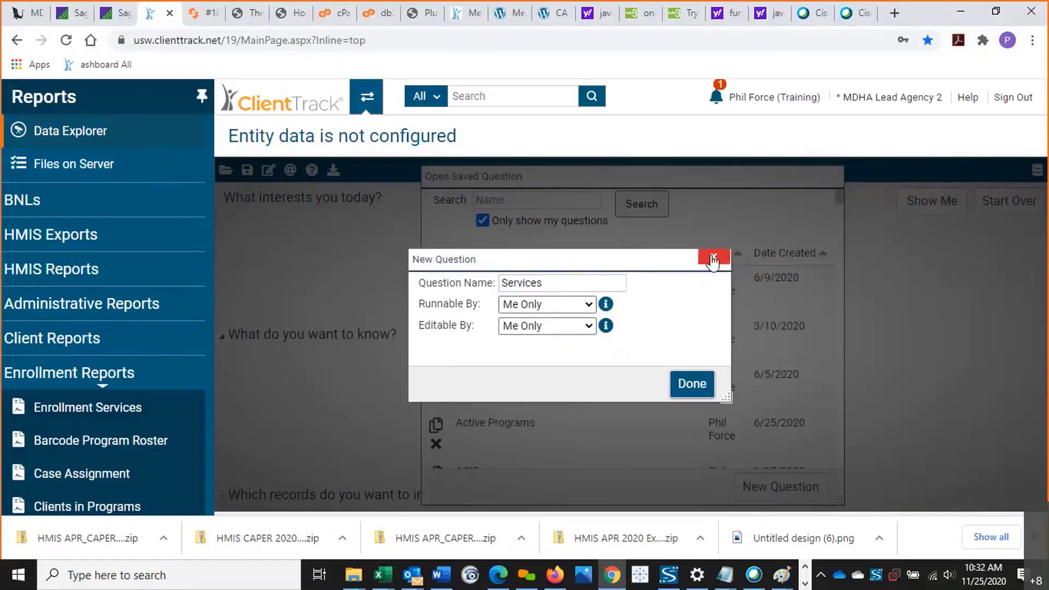
{"action": "left_click", "coordinate": [712, 259]}
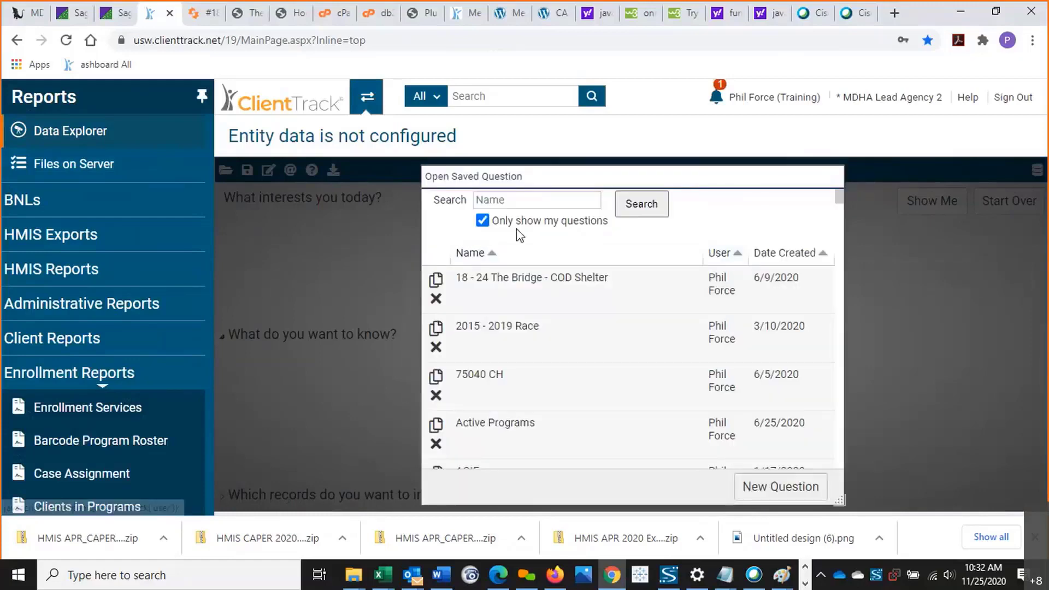
Include saved questions from all users and browse the full list
{"action": "left_click", "coordinate": [483, 221]}
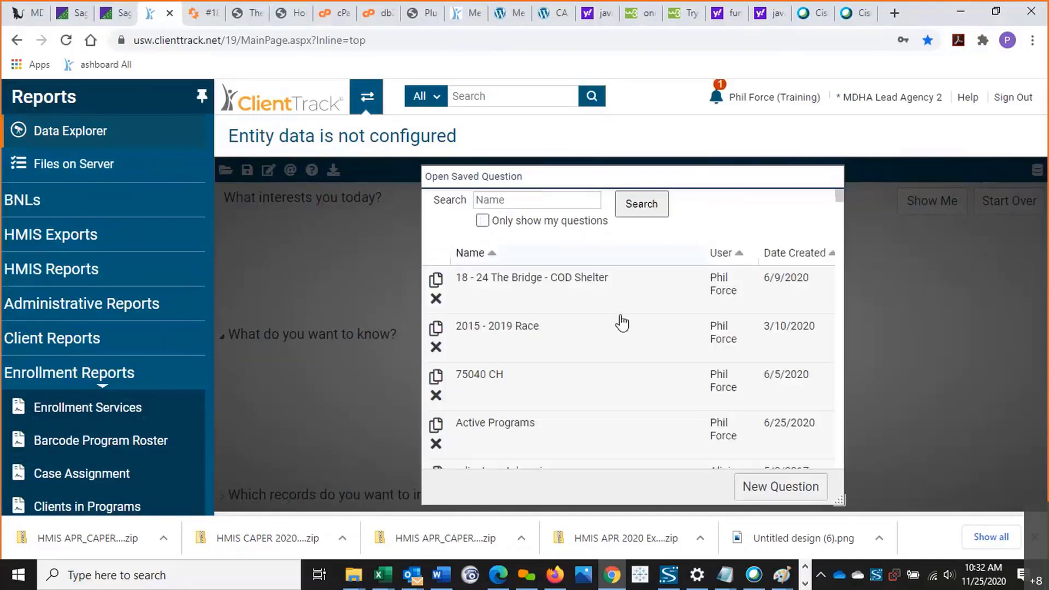
{"action": "scroll", "coordinate": [696, 346], "scroll_direction": "down", "scroll_amount": 4}
{"action": "scroll", "coordinate": [696, 346], "scroll_direction": "up", "scroll_amount": 1}
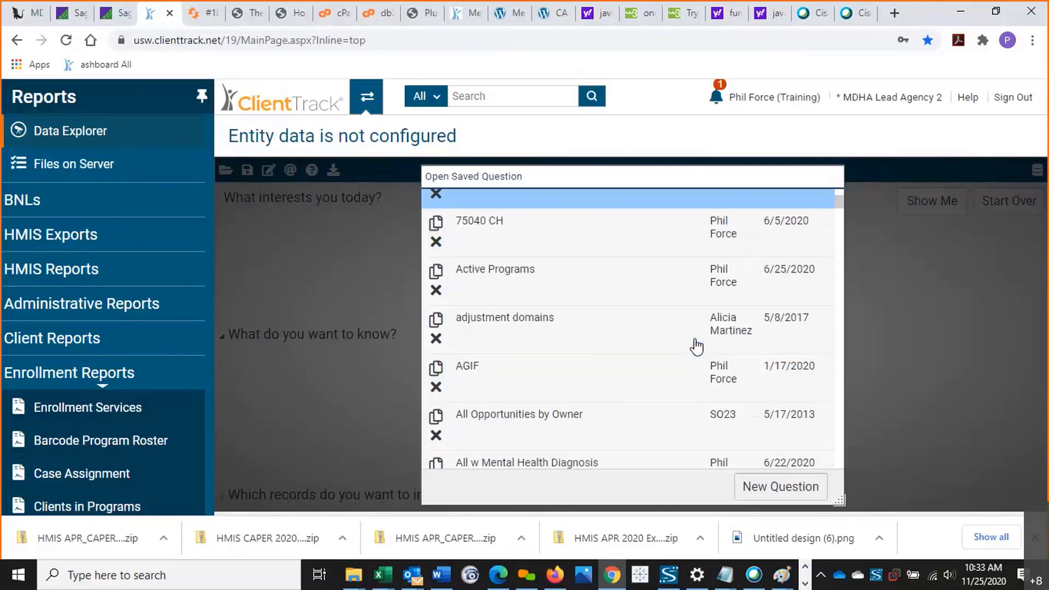
{"action": "scroll", "coordinate": [696, 345], "scroll_direction": "down", "scroll_amount": 9}
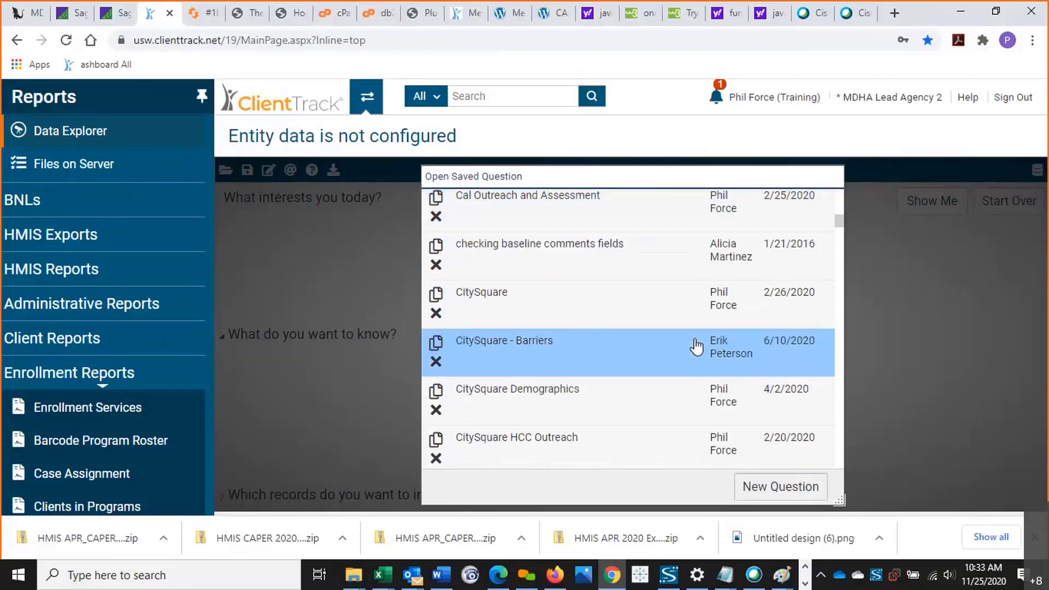
{"action": "scroll", "coordinate": [696, 346], "scroll_direction": "down", "scroll_amount": 6}
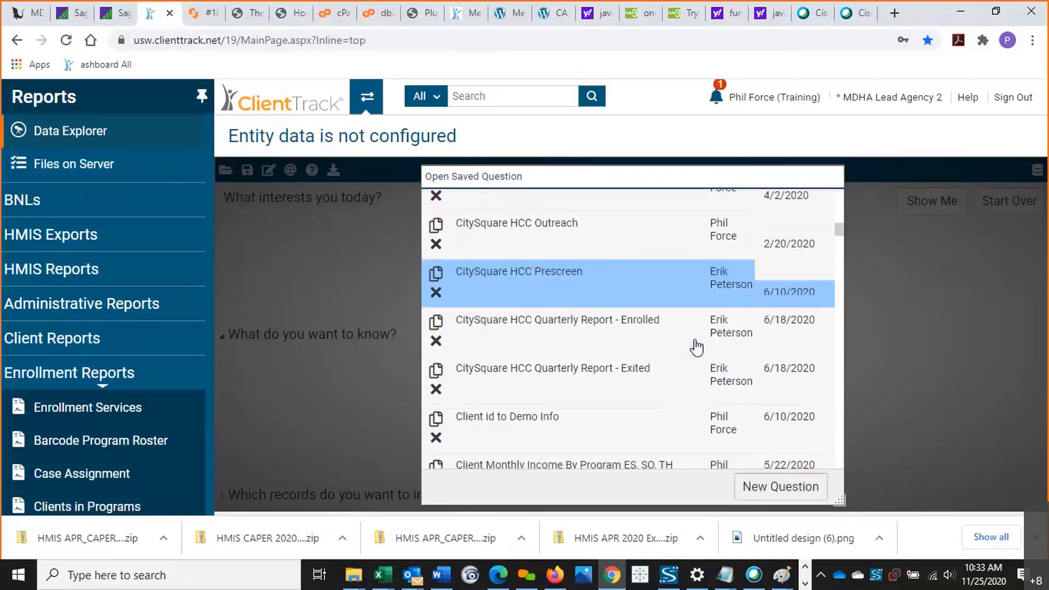
{"action": "scroll", "coordinate": [696, 346], "scroll_direction": "down", "scroll_amount": 2}
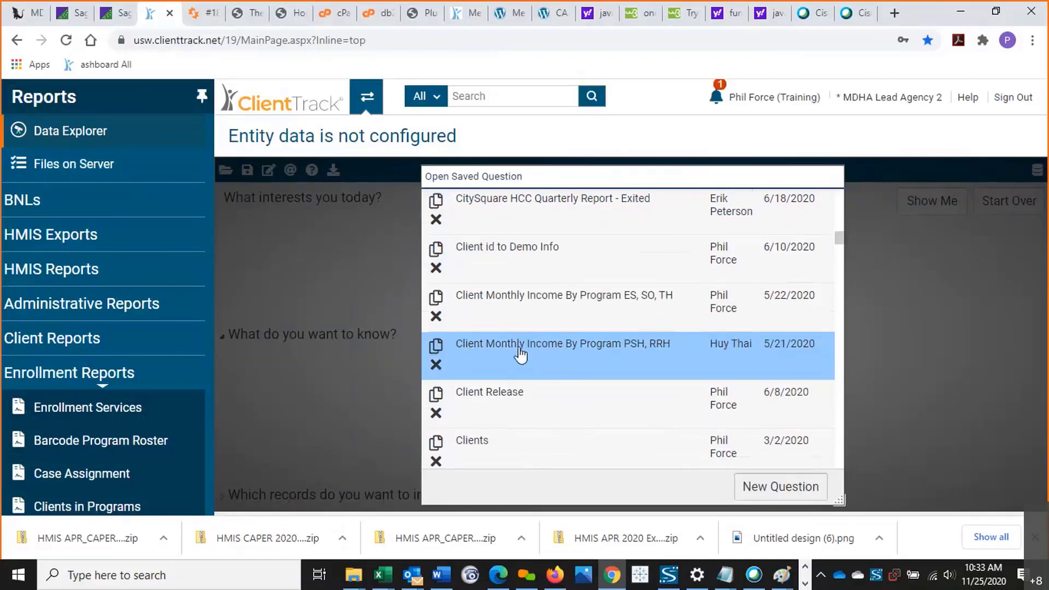
{"action": "scroll", "coordinate": [520, 355], "scroll_direction": "up", "scroll_amount": 2}
{"action": "scroll", "coordinate": [520, 355], "scroll_direction": "up", "scroll_amount": 20}
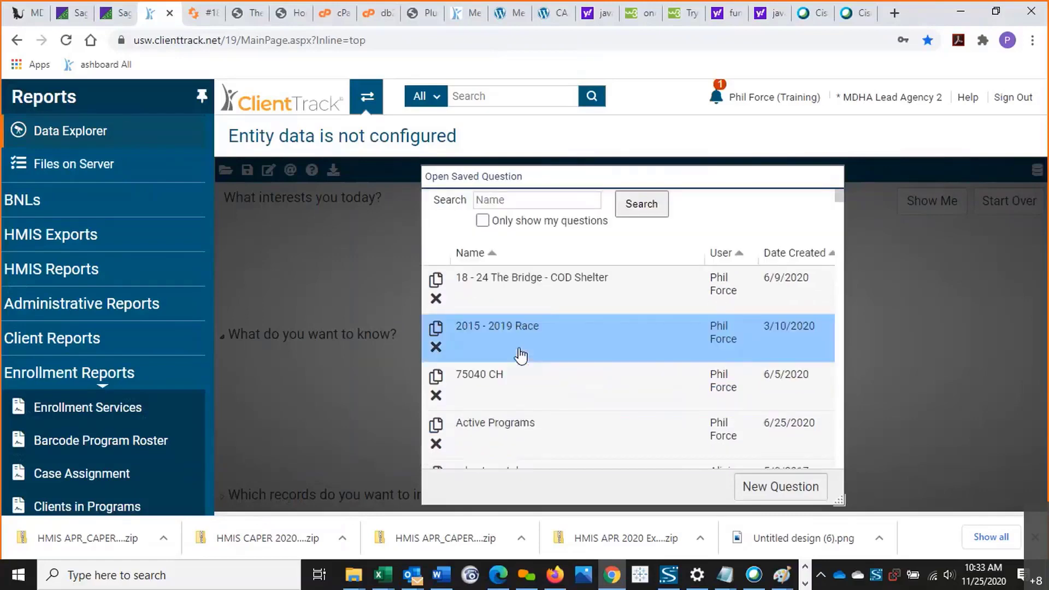
Search saved questions for 'client monthly' and select Client Monthly Income By Program PSH, RRH
{"action": "left_click", "coordinate": [497, 200]}
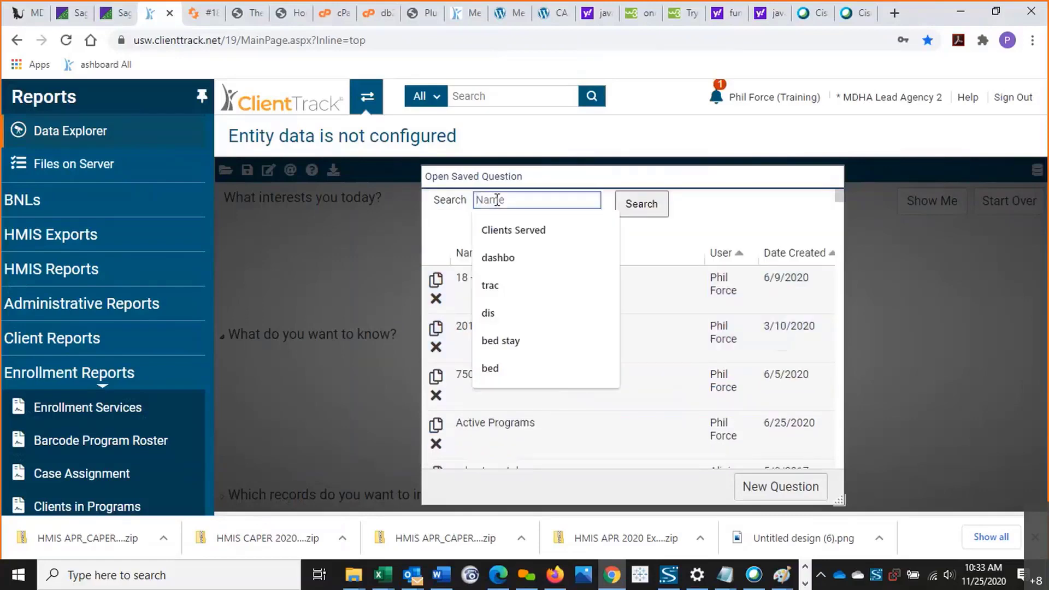
{"action": "type", "text": "client mo"}
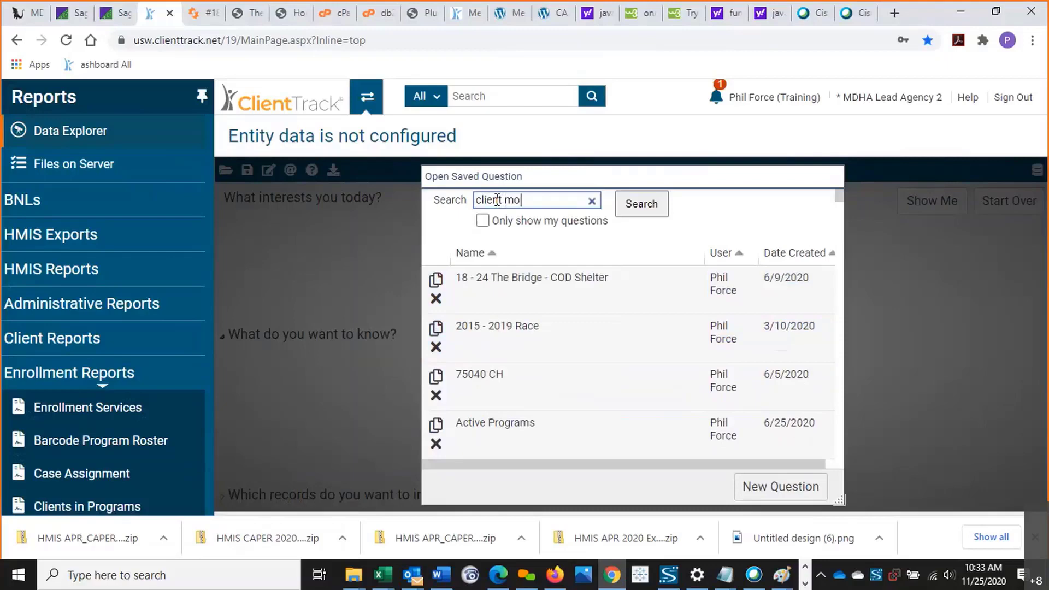
{"action": "type", "text": "nthly"}
{"action": "key", "text": "Return"}
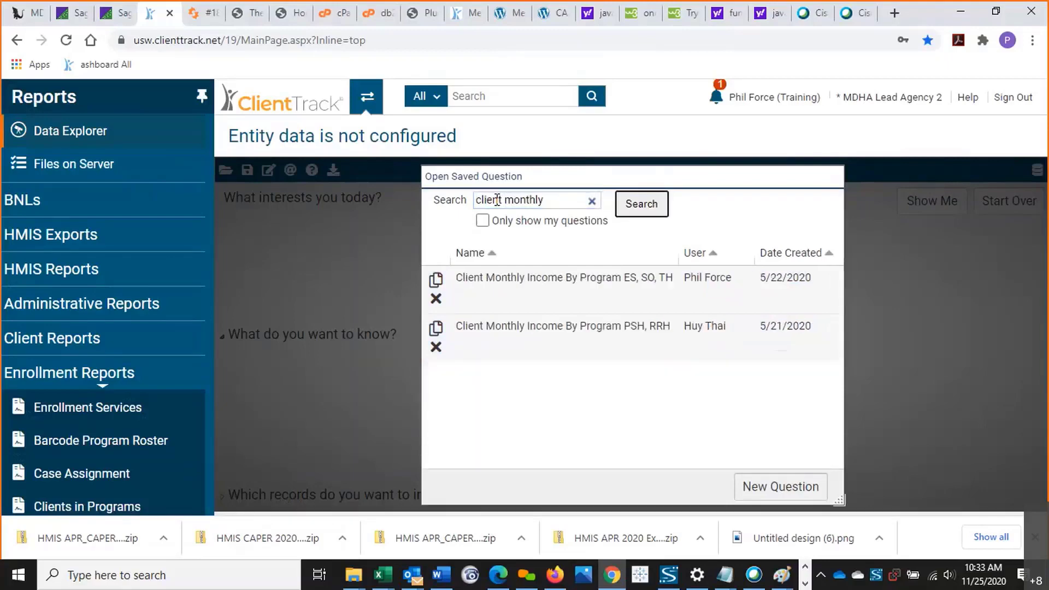
{"action": "left_click", "coordinate": [540, 338]}
Create a new question titled 'Services'
{"action": "left_click", "coordinate": [781, 486]}
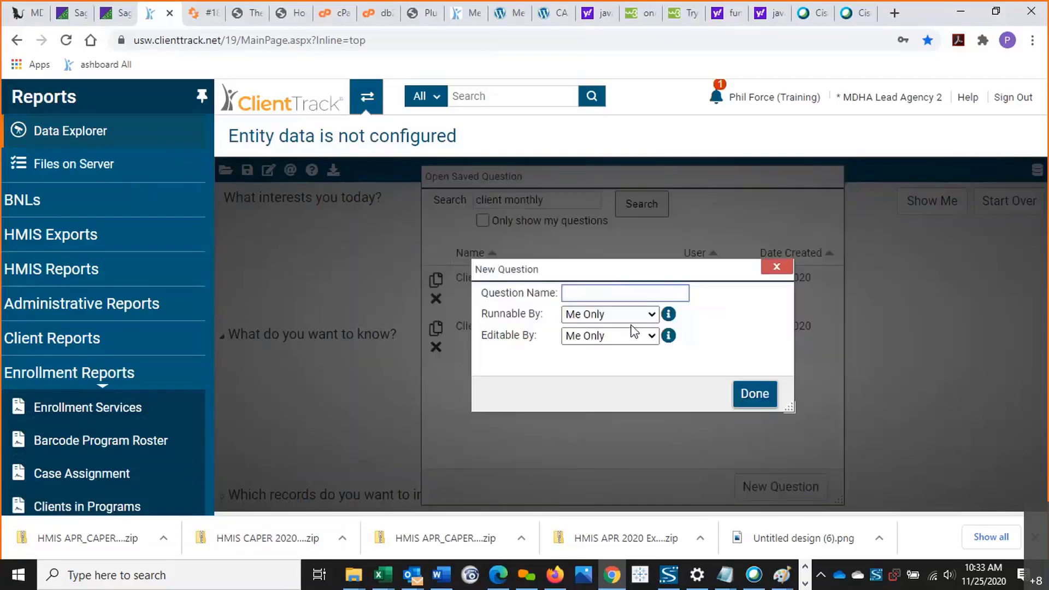
{"action": "type", "text": "Services"}
{"action": "left_click", "coordinate": [761, 398]}
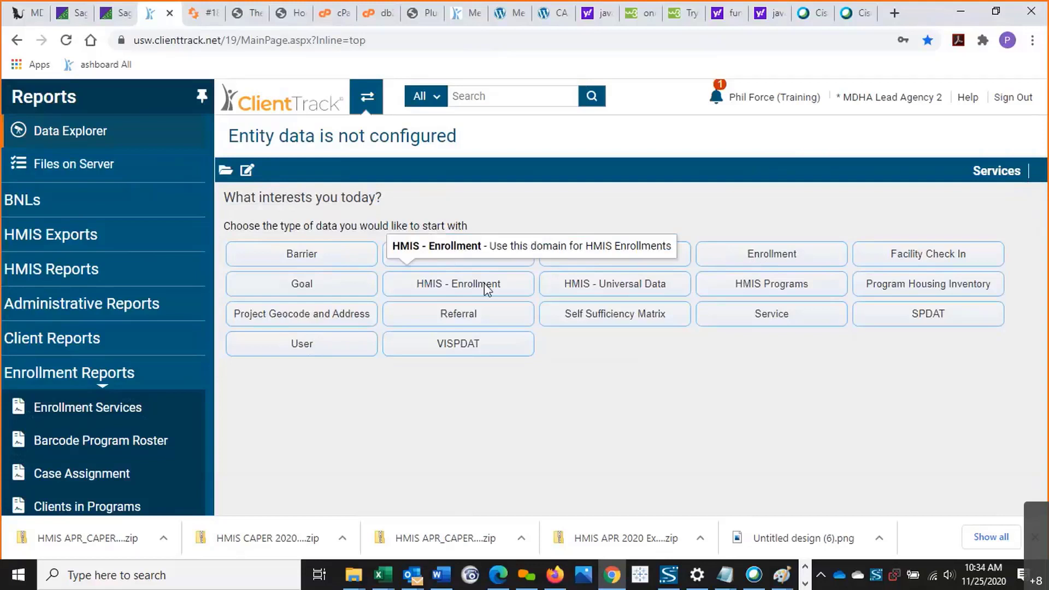
Use the Service domain and add Client ID, Associated Program, Service and Service Date columns
{"action": "left_click", "coordinate": [737, 322]}
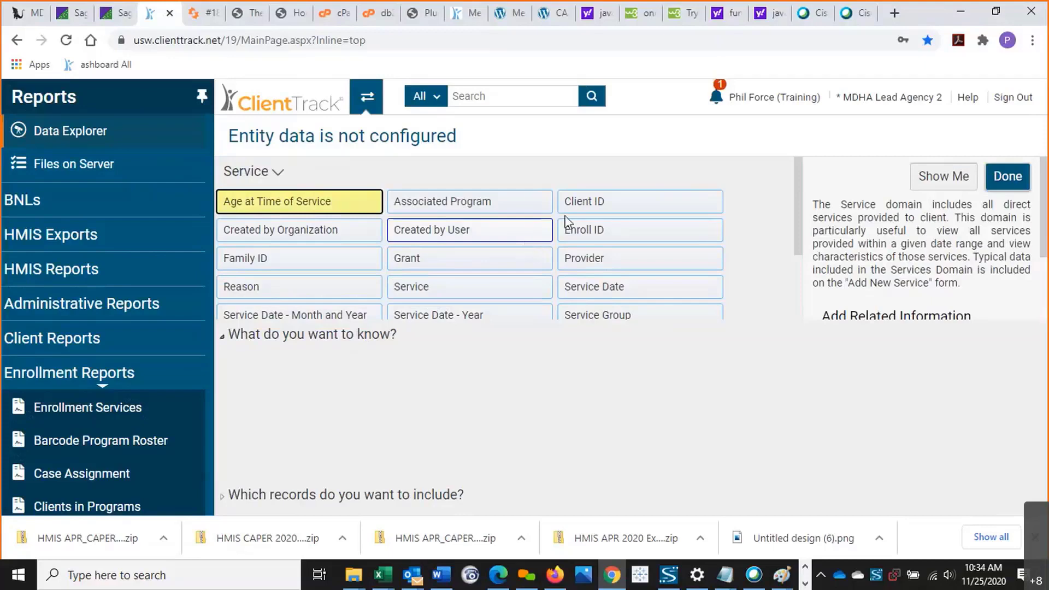
{"action": "left_click_drag", "start_coordinate": [569, 213], "coordinate": [261, 375]}
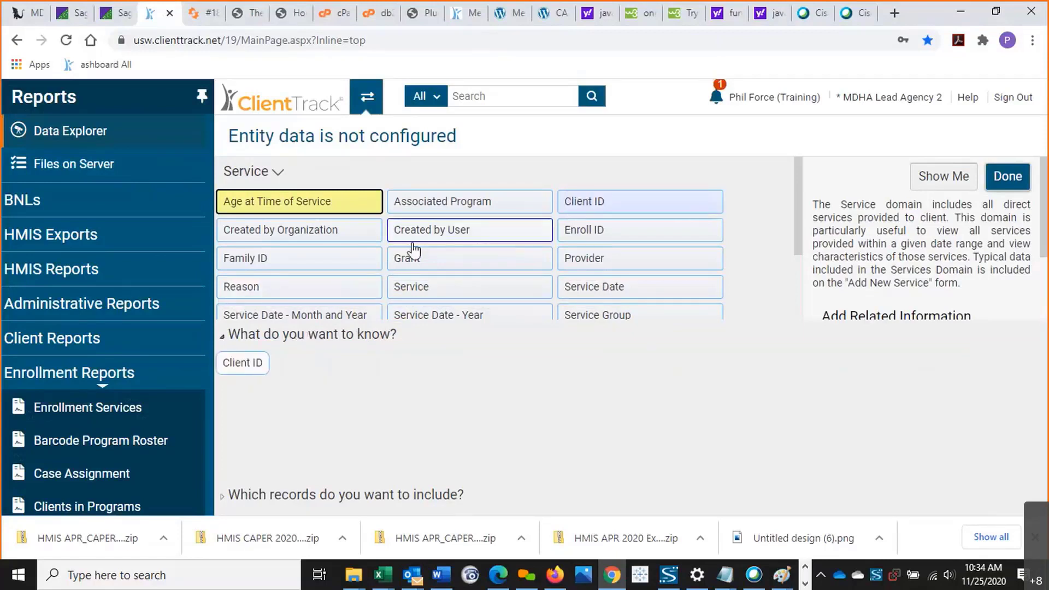
{"action": "left_click_drag", "start_coordinate": [437, 206], "coordinate": [269, 366]}
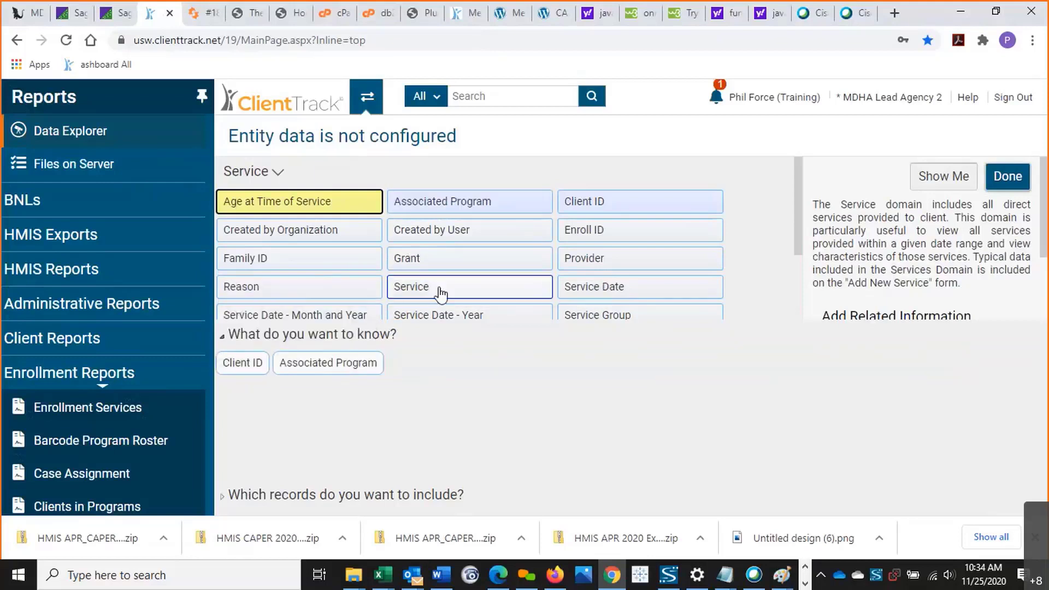
{"action": "left_click_drag", "start_coordinate": [442, 295], "coordinate": [389, 374]}
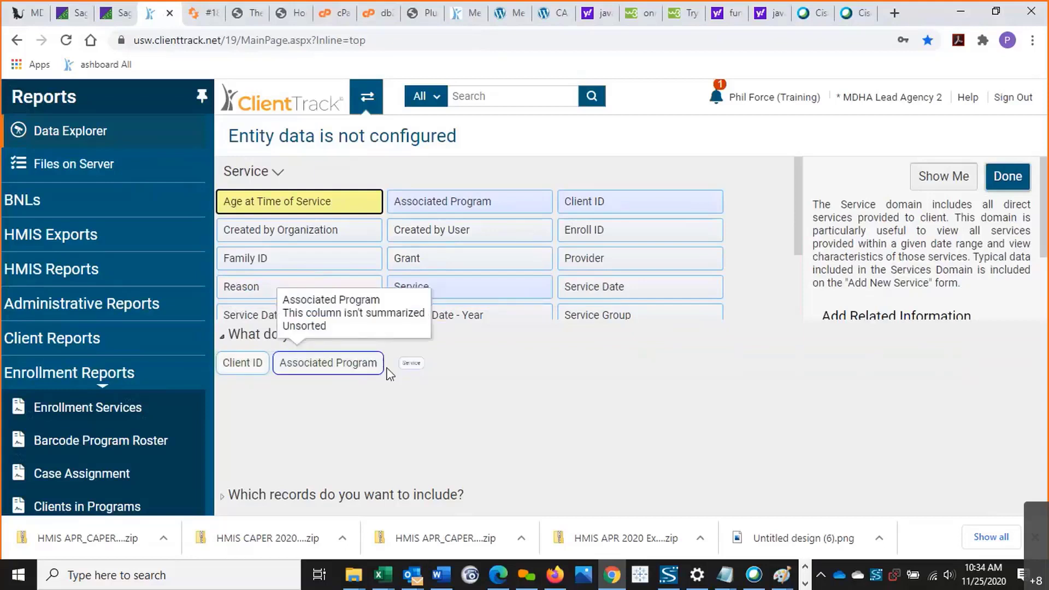
{"action": "left_click_drag", "start_coordinate": [586, 293], "coordinate": [433, 365]}
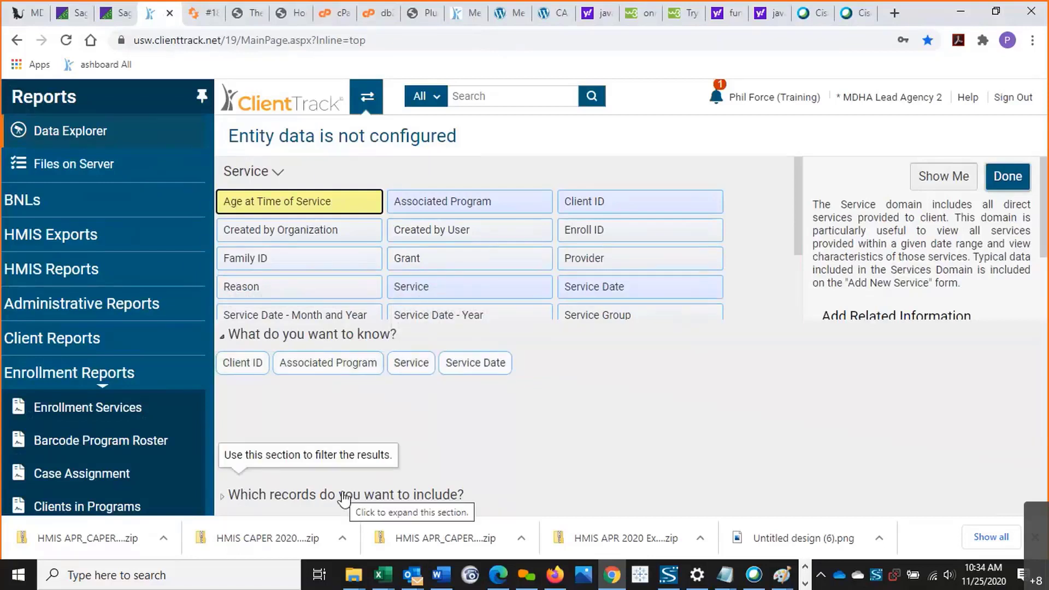
Add an Associated Program filter equal to 'HMIS Training - Emergency Shelter (N/N)'
{"action": "left_click", "coordinate": [343, 496]}
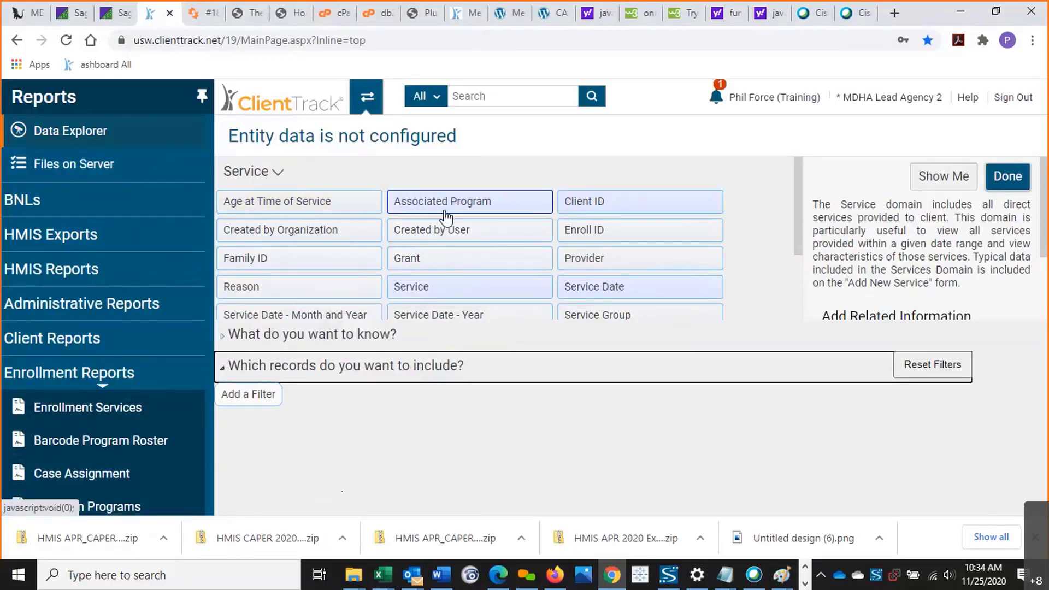
{"action": "left_click_drag", "start_coordinate": [446, 215], "coordinate": [250, 395]}
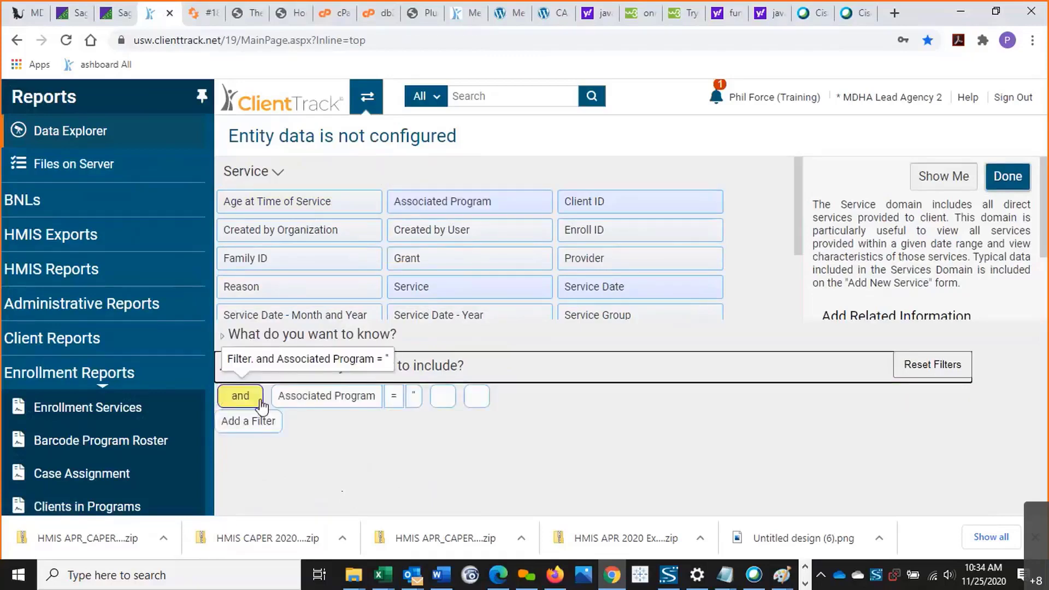
{"action": "left_click", "coordinate": [413, 397]}
{"action": "left_click", "coordinate": [440, 419]}
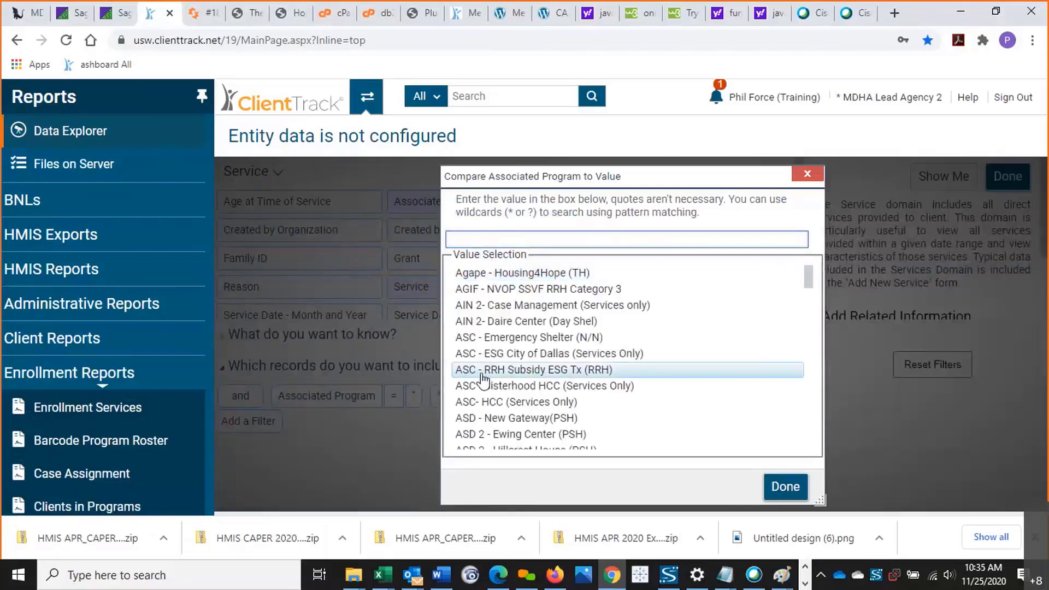
{"action": "scroll", "coordinate": [484, 377], "scroll_direction": "down", "scroll_amount": 5}
{"action": "scroll", "coordinate": [483, 377], "scroll_direction": "down", "scroll_amount": 10}
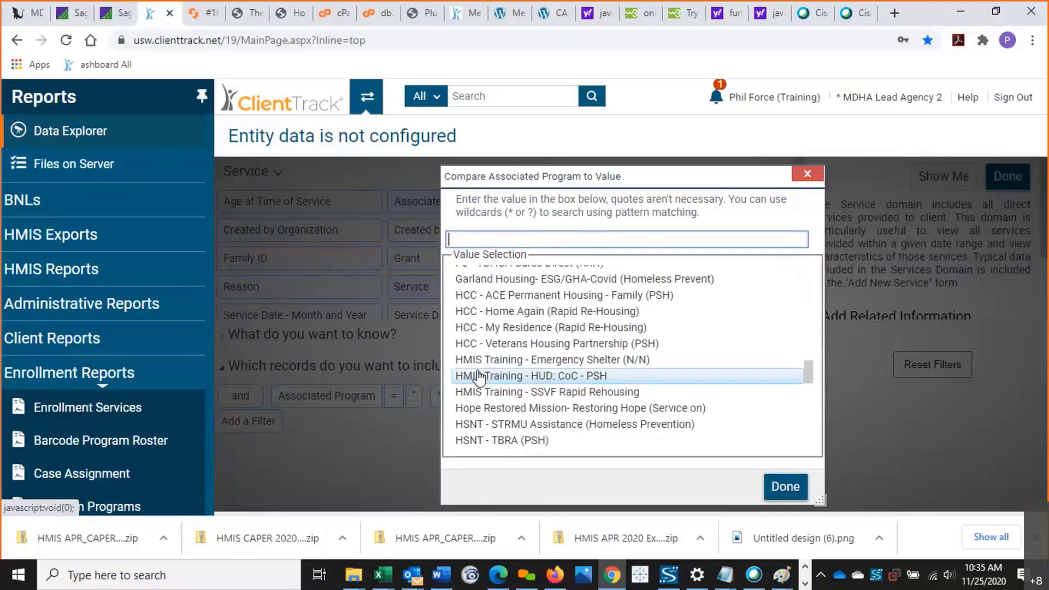
{"action": "left_click", "coordinate": [457, 360]}
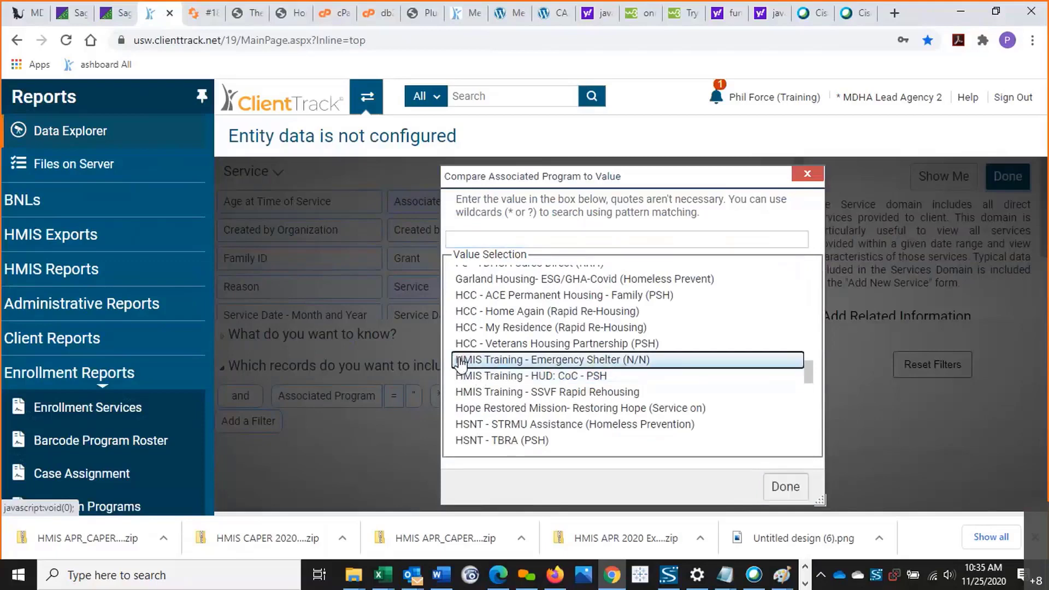
{"action": "scroll", "coordinate": [546, 432], "scroll_direction": "down", "scroll_amount": 5}
{"action": "left_click", "coordinate": [785, 486]}
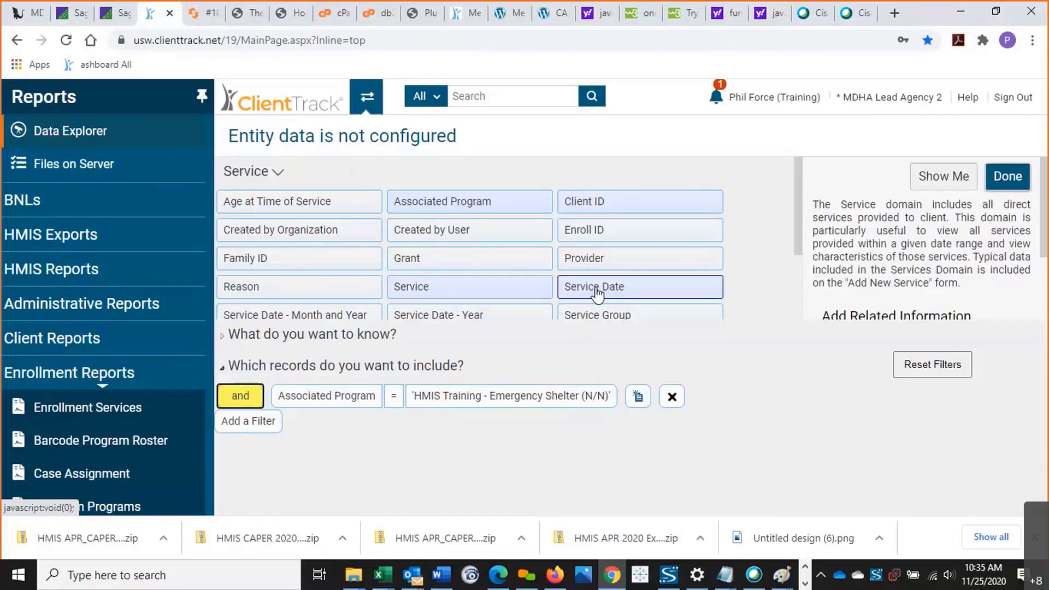
Add two Service Date filters and set the first to on or after 11/25/2019
{"action": "left_click_drag", "start_coordinate": [596, 293], "coordinate": [247, 426]}
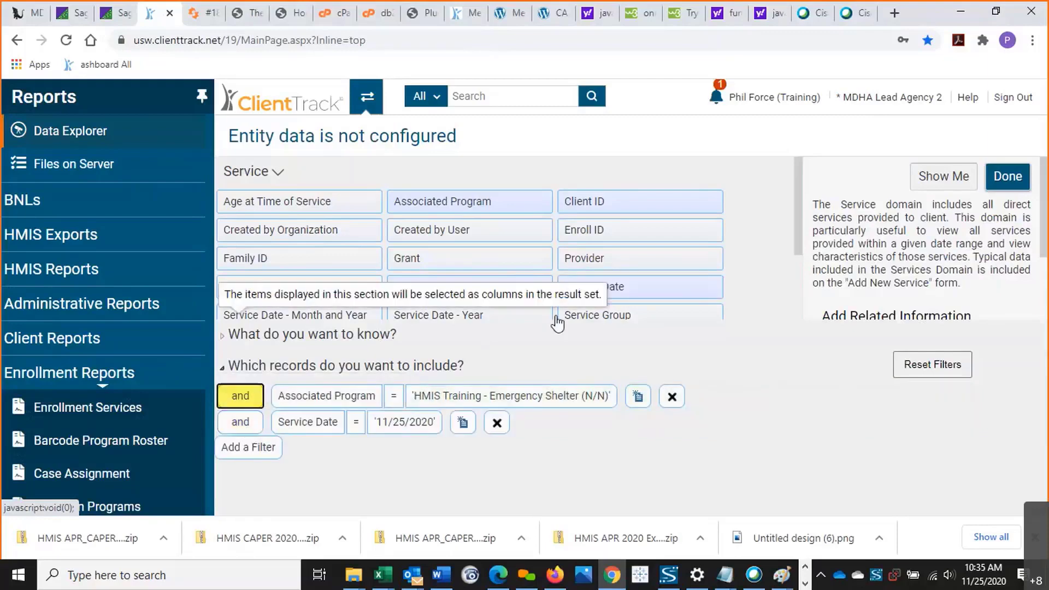
{"action": "left_click_drag", "start_coordinate": [583, 293], "coordinate": [246, 444]}
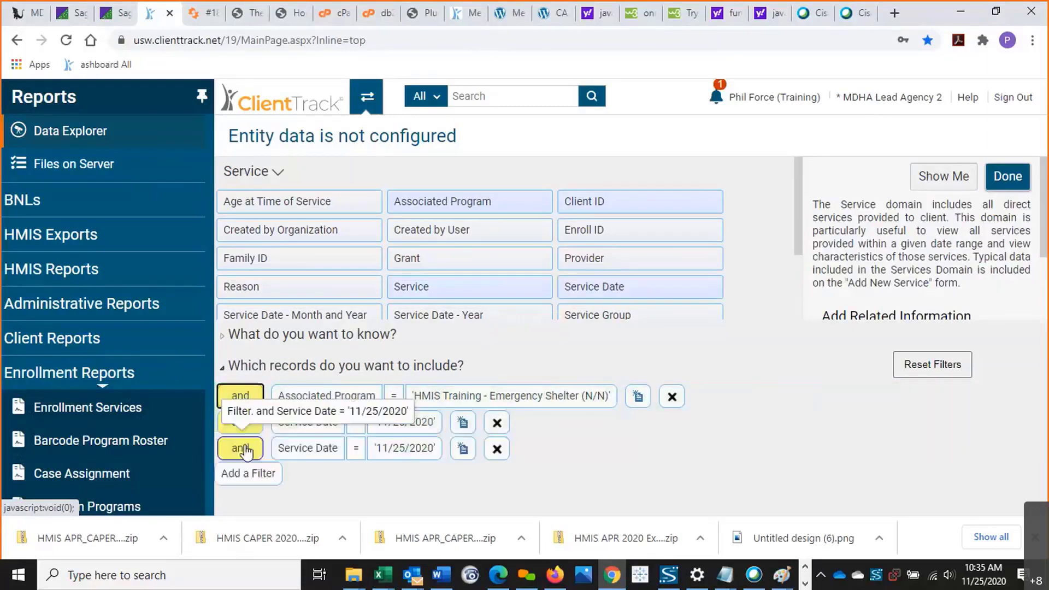
{"action": "left_click", "coordinate": [359, 422]}
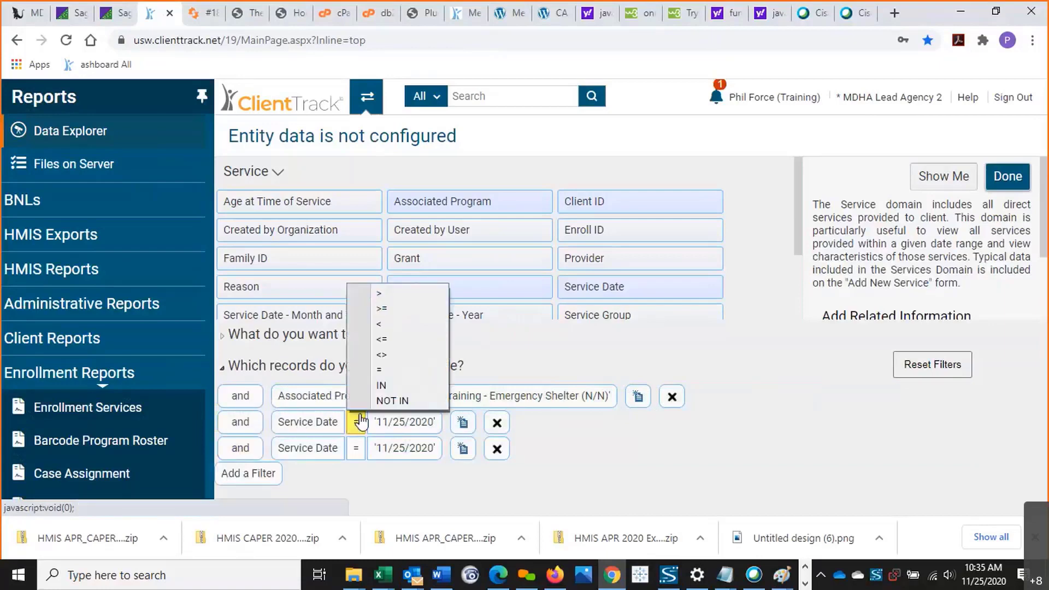
{"action": "left_click", "coordinate": [382, 310]}
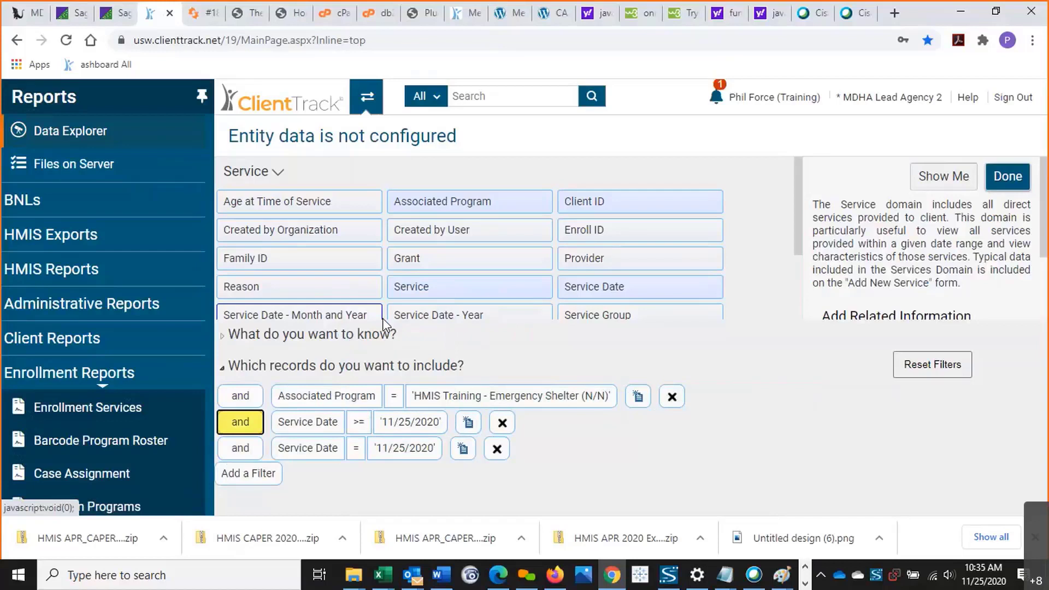
{"action": "left_click", "coordinate": [433, 428]}
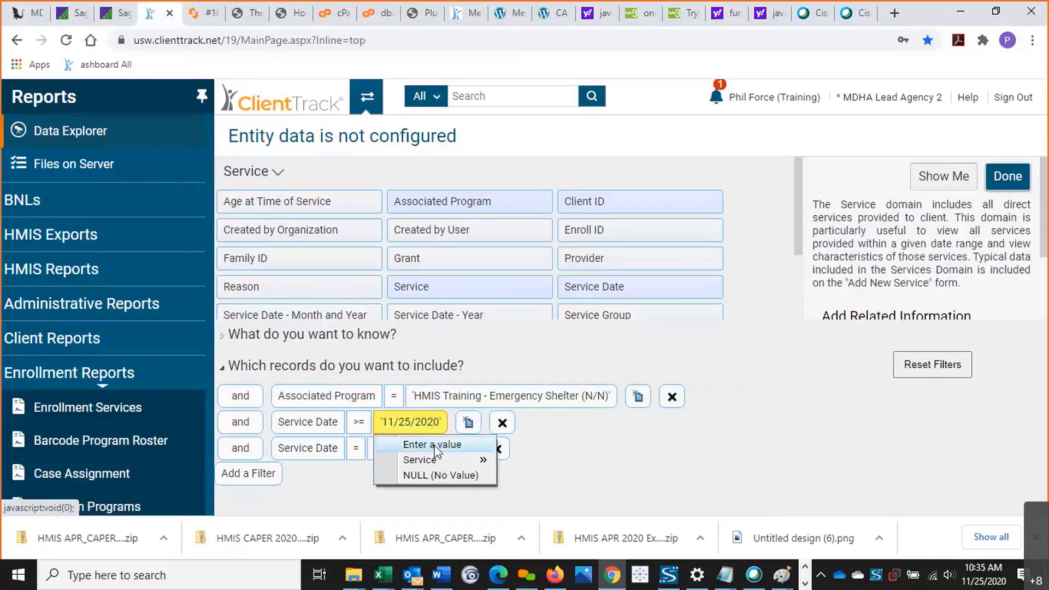
{"action": "left_click", "coordinate": [431, 444]}
{"action": "left_click", "coordinate": [493, 227]}
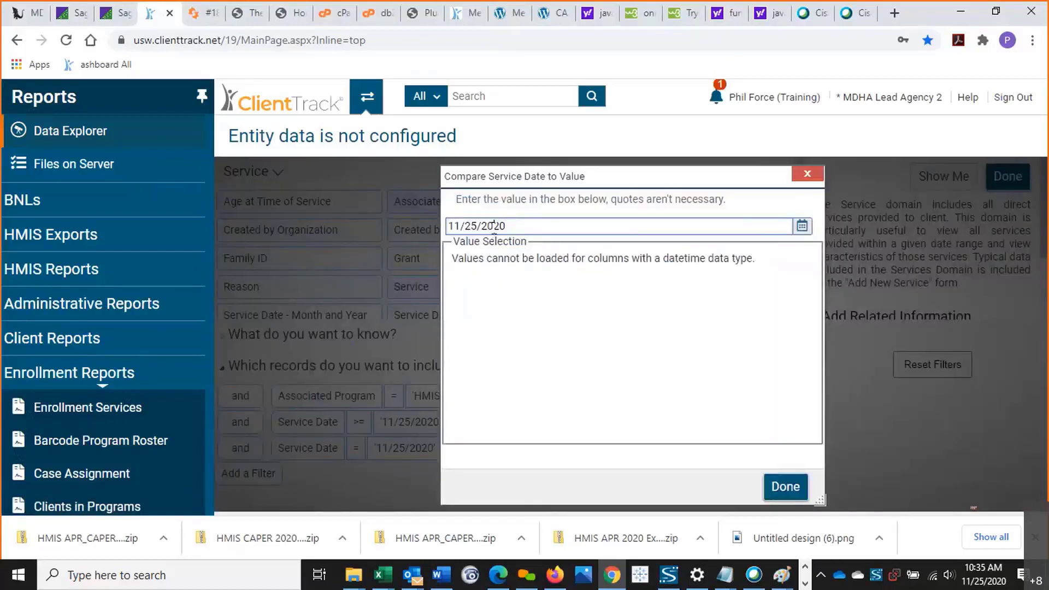
{"action": "left_click_drag", "start_coordinate": [494, 226], "coordinate": [518, 223]}
{"action": "type", "text": "19"}
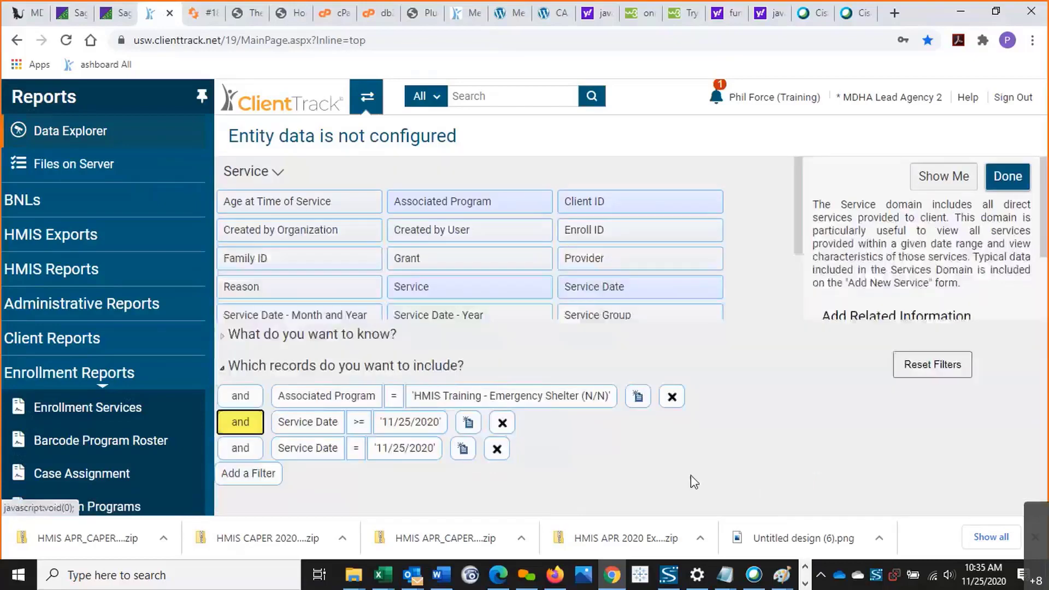
Set the second Service Date filter to on or before 11/25/2020
{"action": "left_click", "coordinate": [355, 450]}
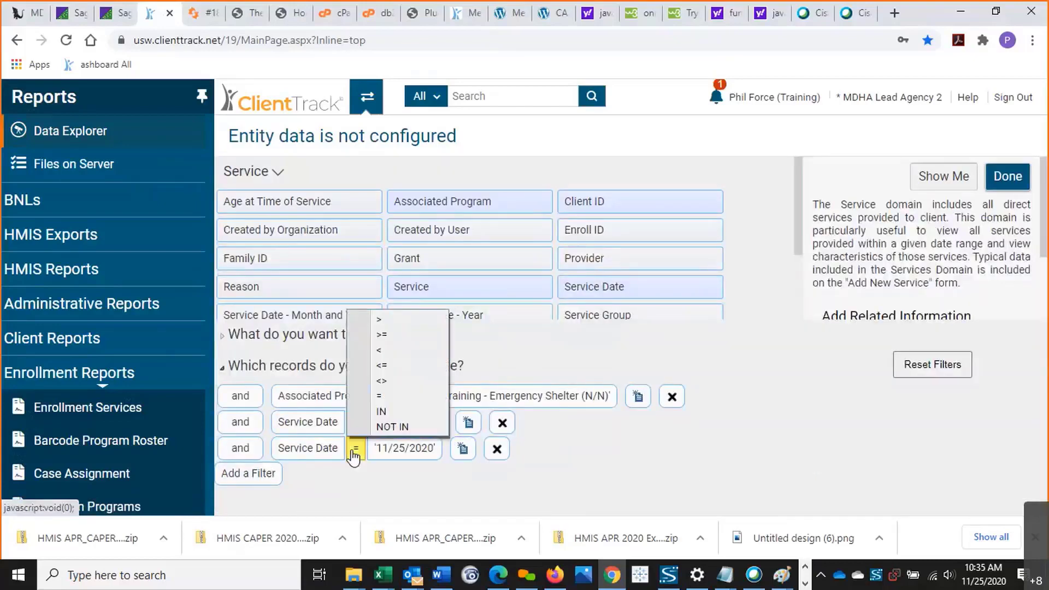
{"action": "left_click", "coordinate": [379, 366]}
{"action": "left_click", "coordinate": [502, 449]}
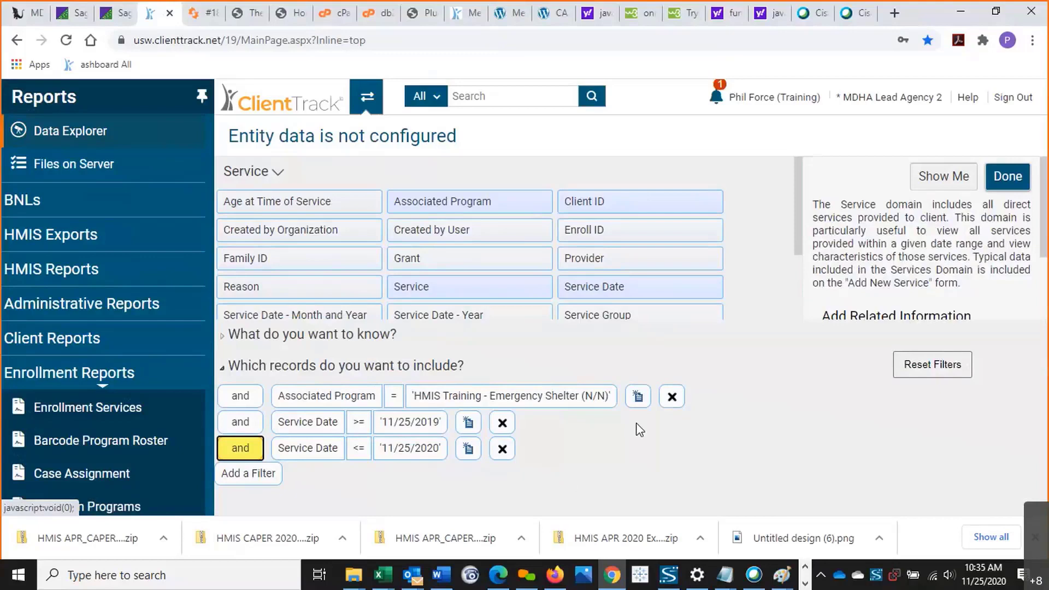
Run the query, widen the Associated Program and Service Date columns, and rerun to view 10 records
{"action": "left_click", "coordinate": [935, 179]}
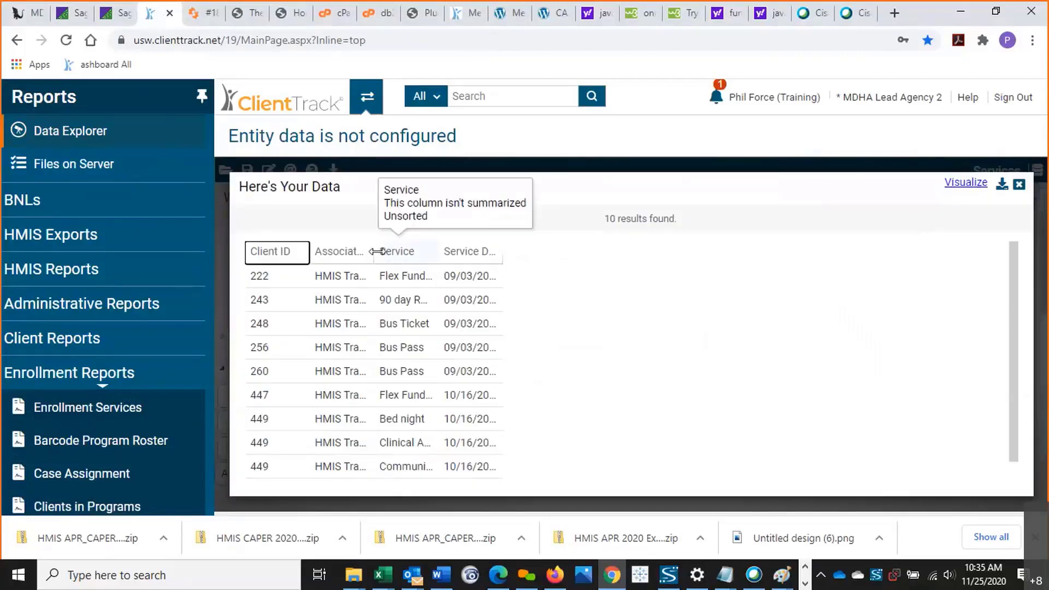
{"action": "left_click_drag", "start_coordinate": [372, 251], "coordinate": [590, 249]}
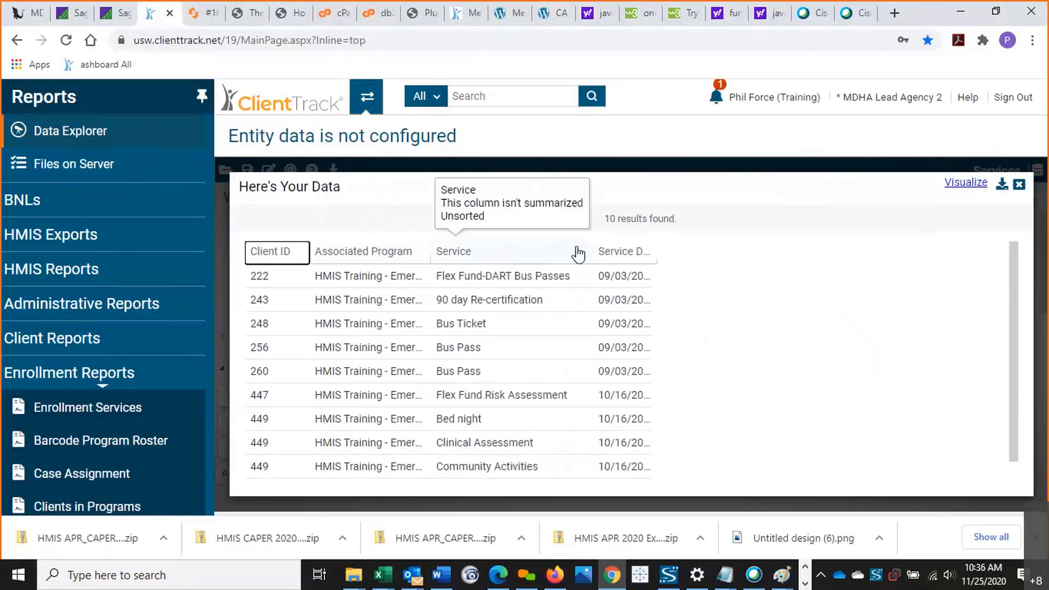
{"action": "left_click", "coordinate": [533, 299]}
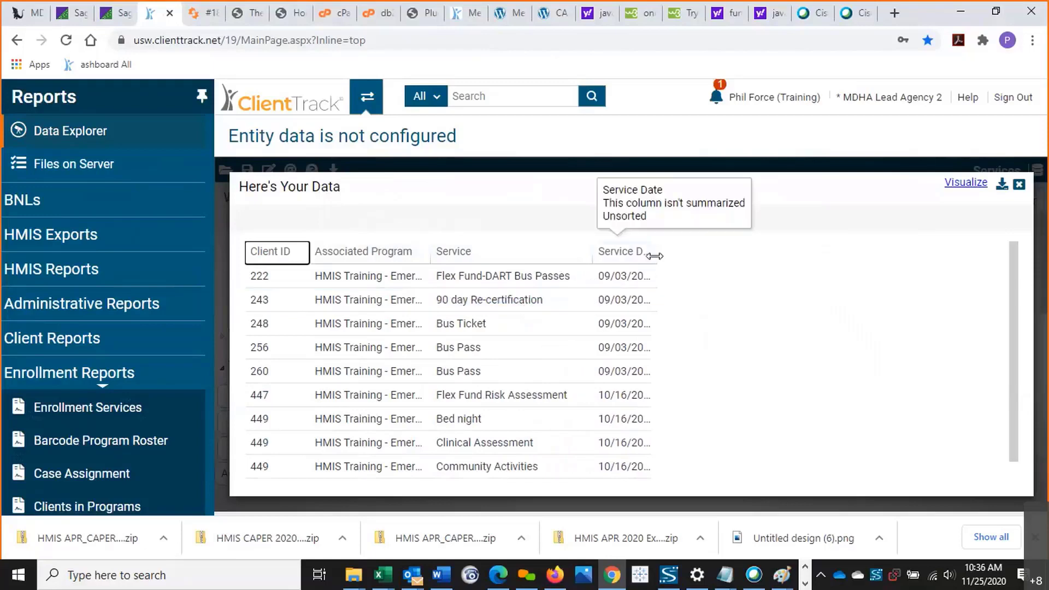
{"action": "left_click_drag", "start_coordinate": [654, 256], "coordinate": [674, 257]}
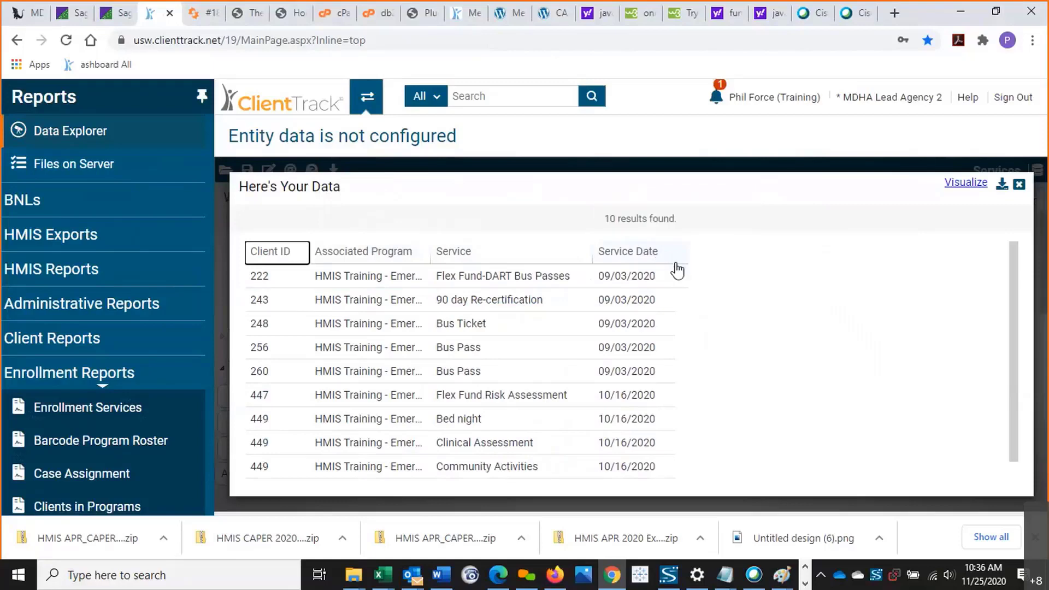
{"action": "scroll", "coordinate": [671, 322], "scroll_direction": "down", "scroll_amount": 1}
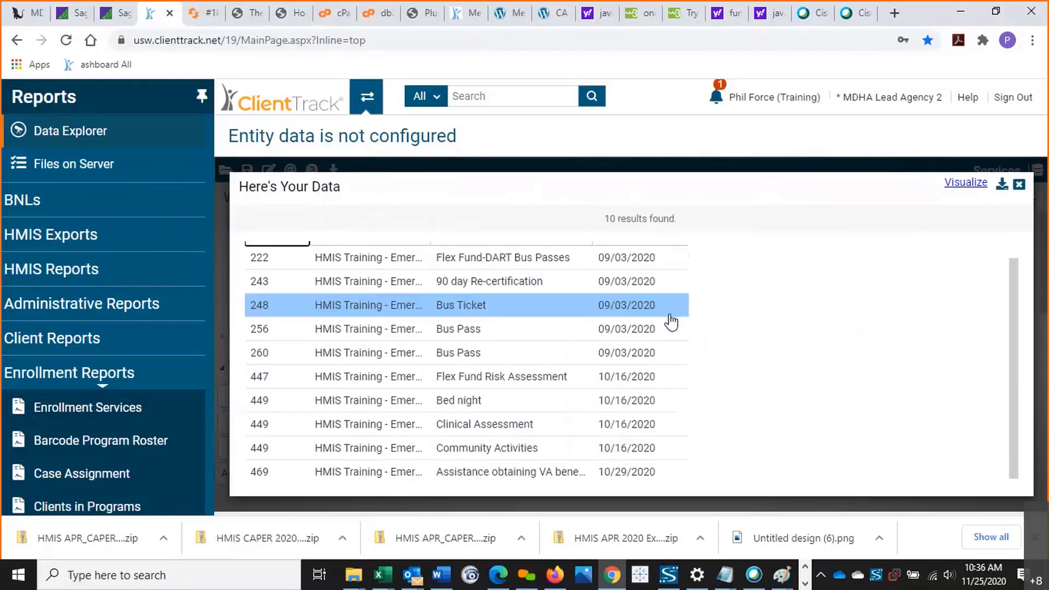
{"action": "key", "text": "Escape"}
{"action": "left_click", "coordinate": [452, 343]}
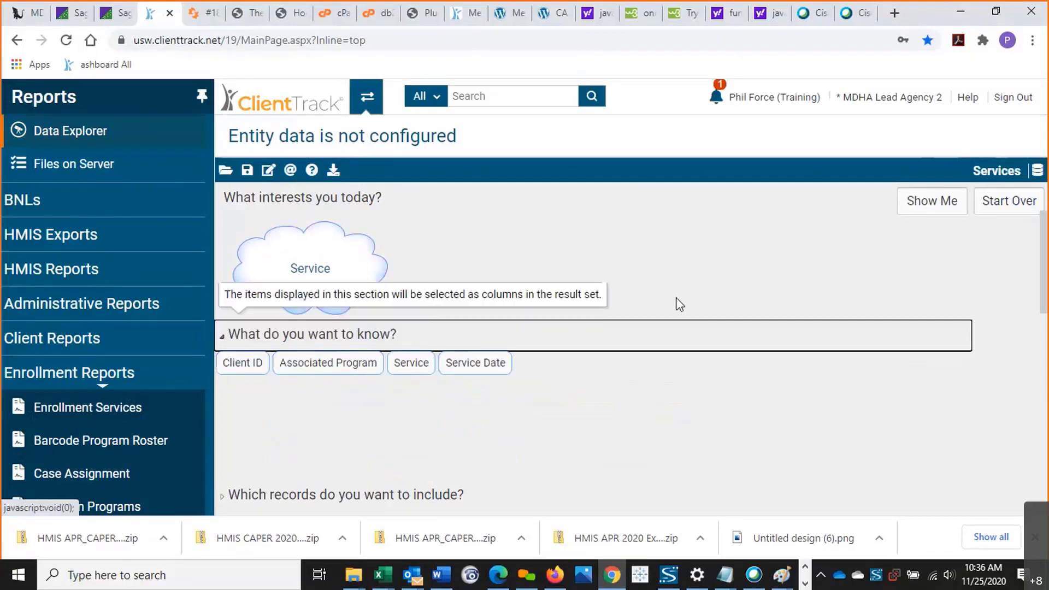
{"action": "left_click", "coordinate": [910, 207]}
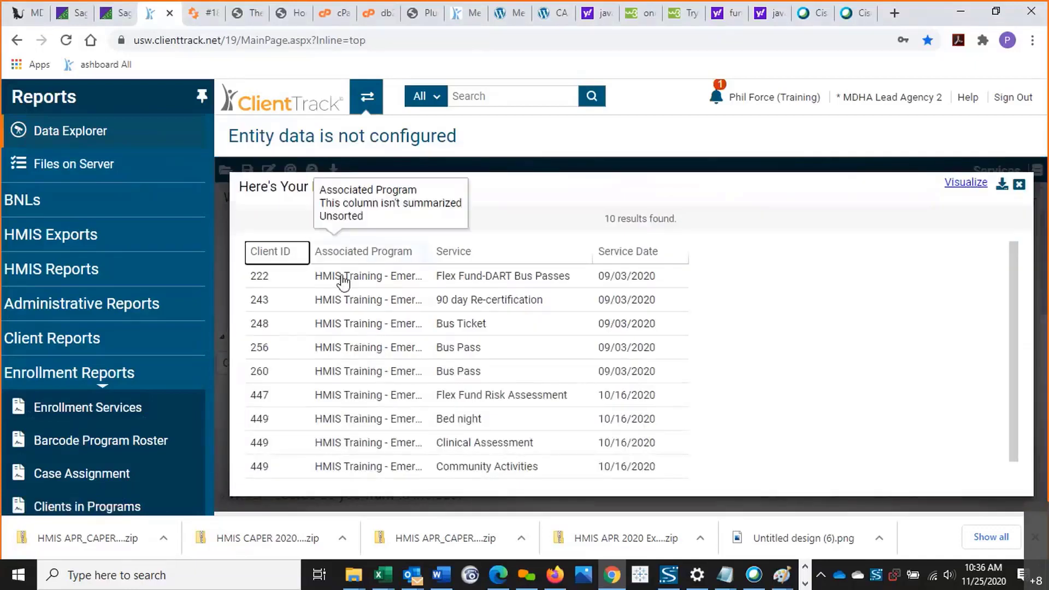
Close the results and add a Service filter equal to 'Bed night'
{"action": "left_click", "coordinate": [1018, 184]}
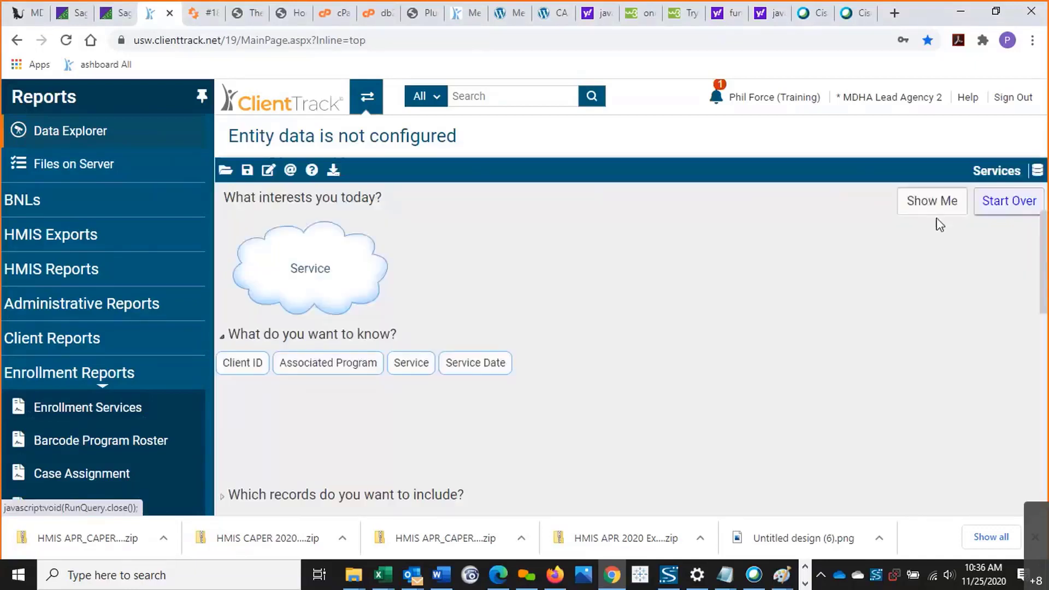
{"action": "left_click", "coordinate": [346, 501]}
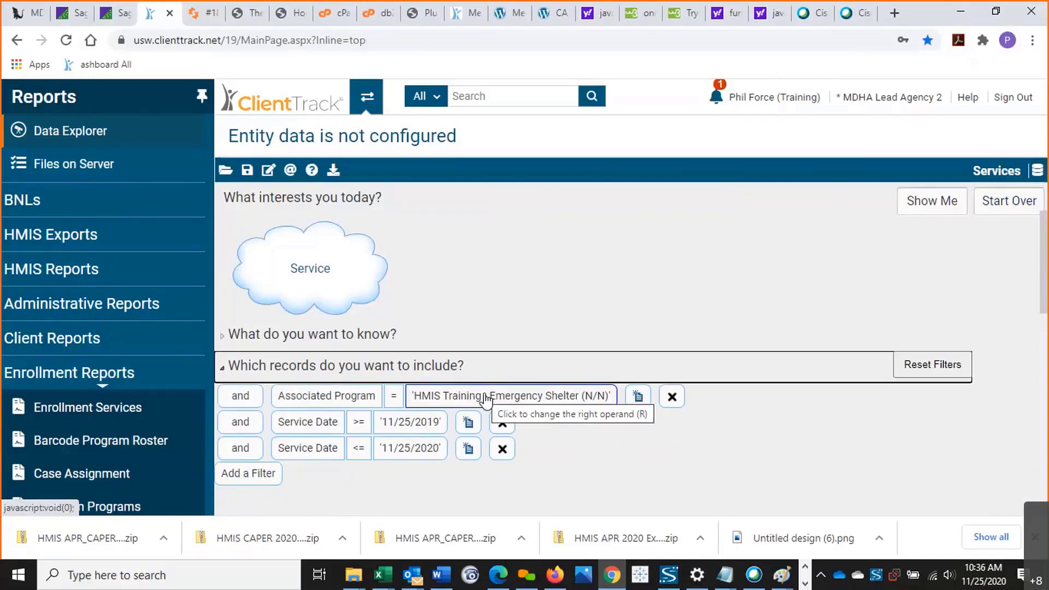
{"action": "left_click", "coordinate": [485, 400]}
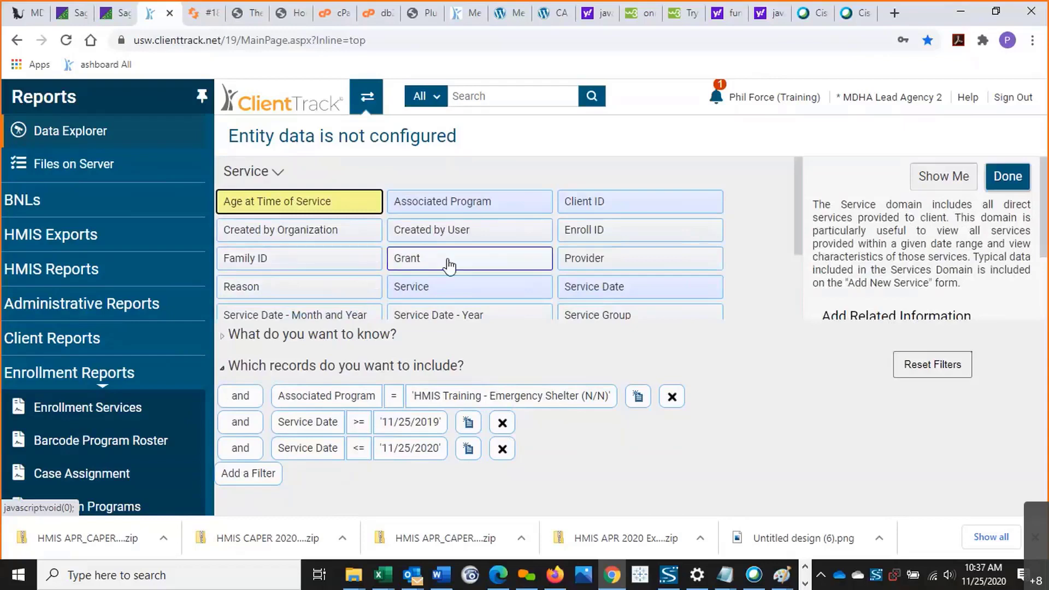
{"action": "left_click_drag", "start_coordinate": [448, 295], "coordinate": [243, 475]}
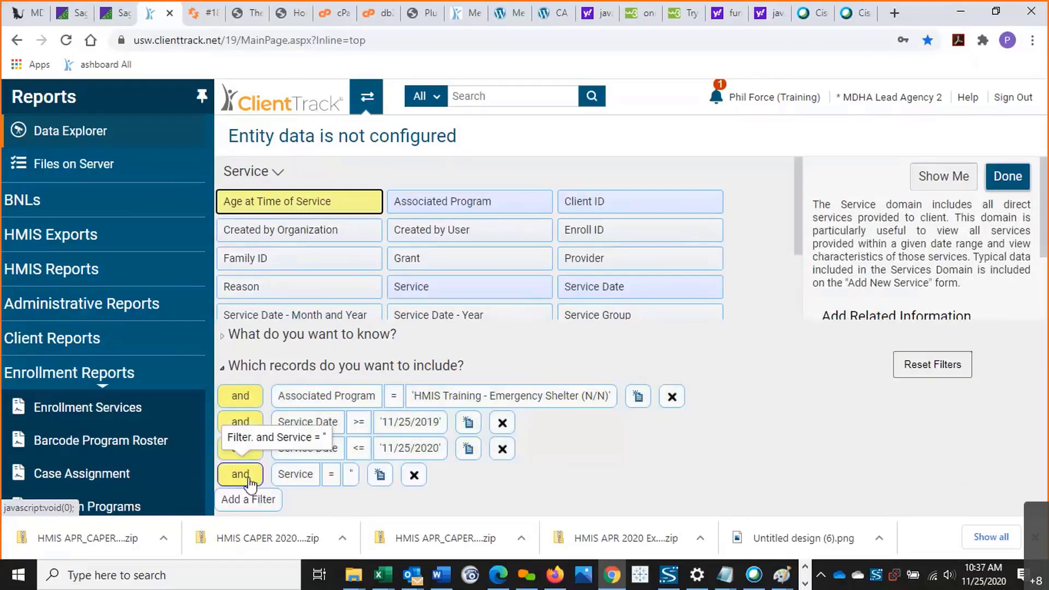
{"action": "left_click", "coordinate": [351, 479]}
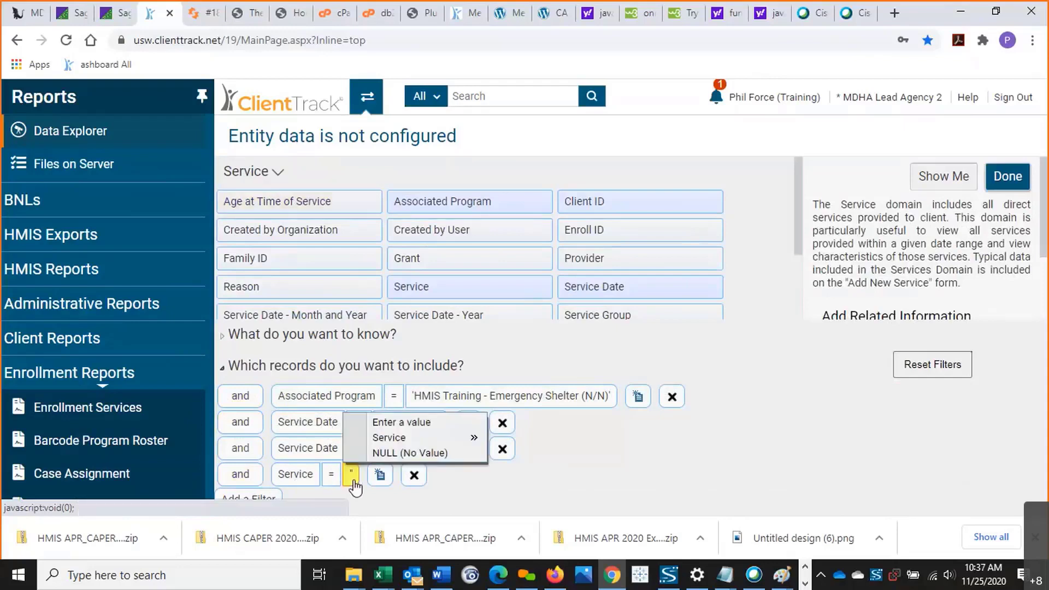
{"action": "left_click", "coordinate": [388, 426]}
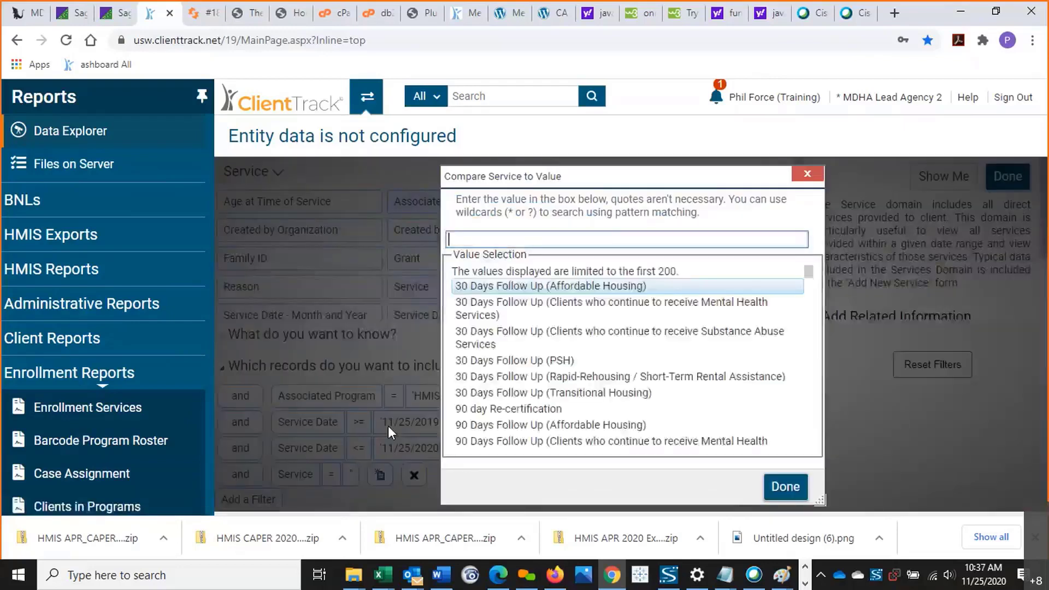
{"action": "left_click", "coordinate": [500, 344]}
{"action": "scroll", "coordinate": [503, 352], "scroll_direction": "down", "scroll_amount": 8}
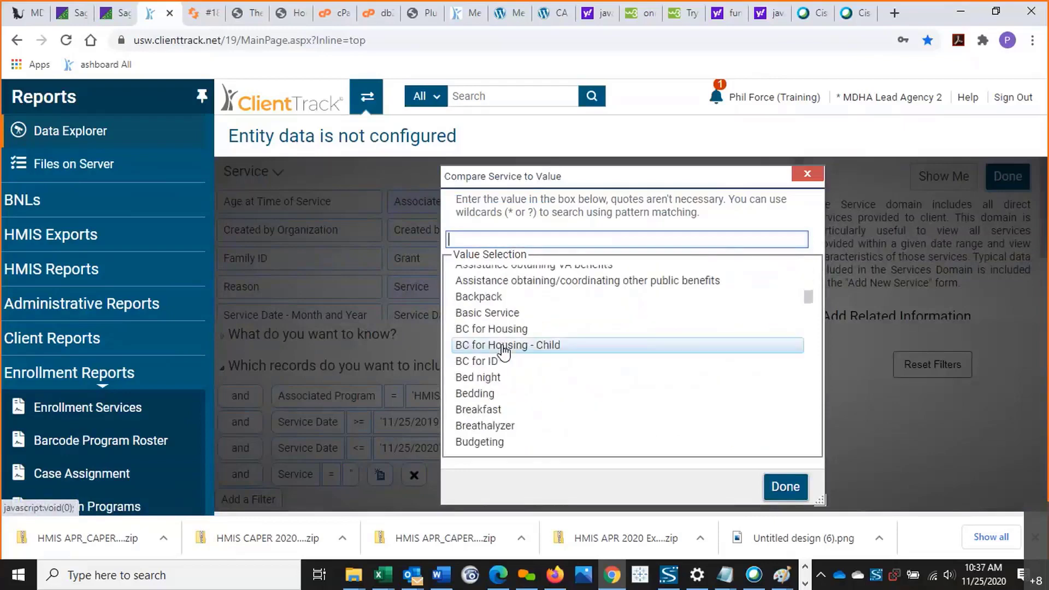
{"action": "left_click", "coordinate": [502, 377]}
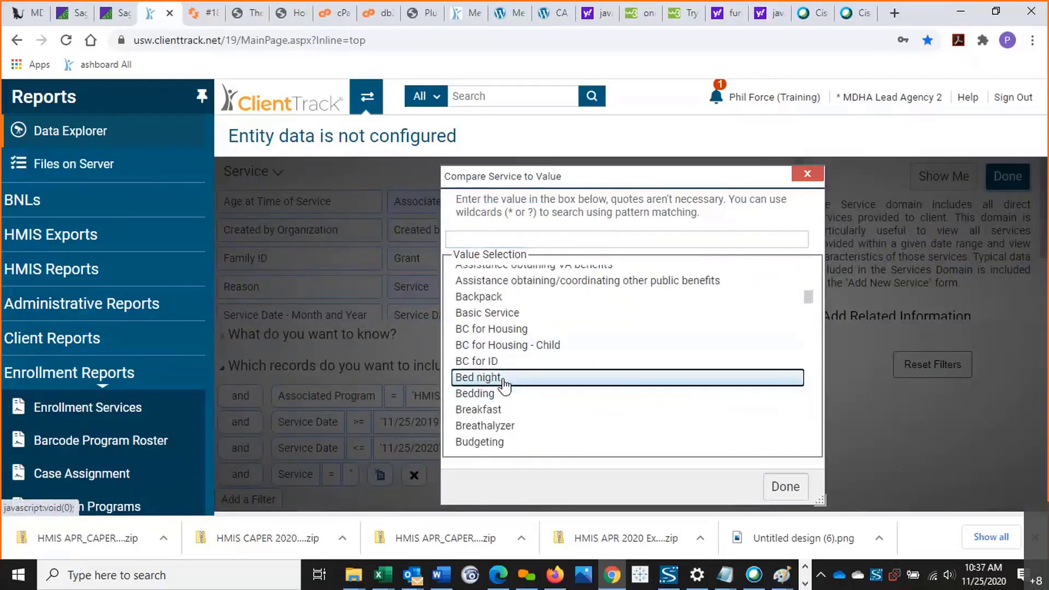
{"action": "left_click", "coordinate": [785, 487]}
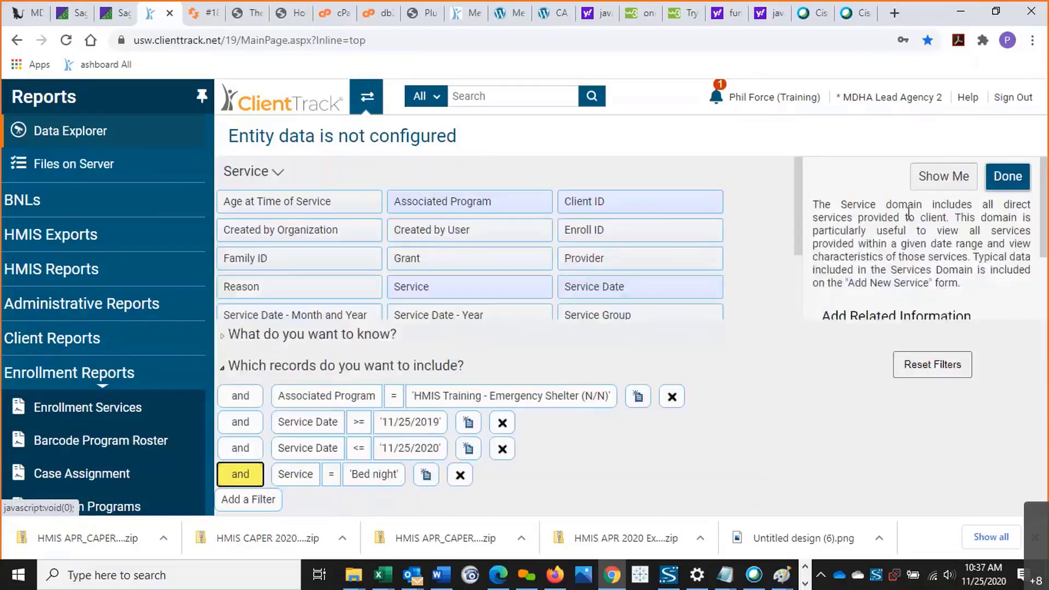
Run the Bed night query, widen Associated Program, and export the single 10/16/2020 record to Excel
{"action": "left_click", "coordinate": [922, 182]}
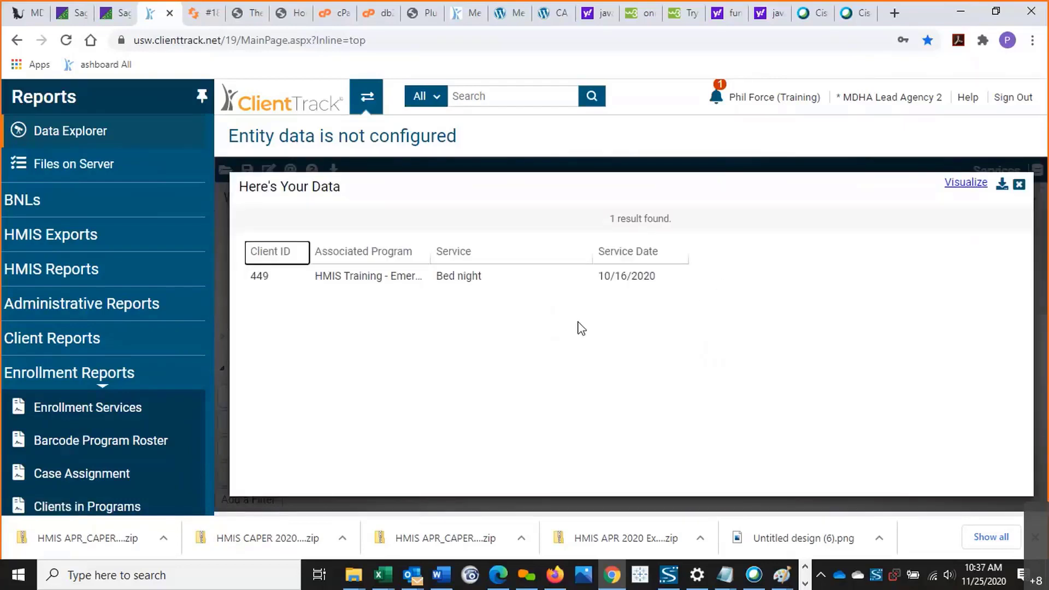
{"action": "left_click", "coordinate": [489, 279]}
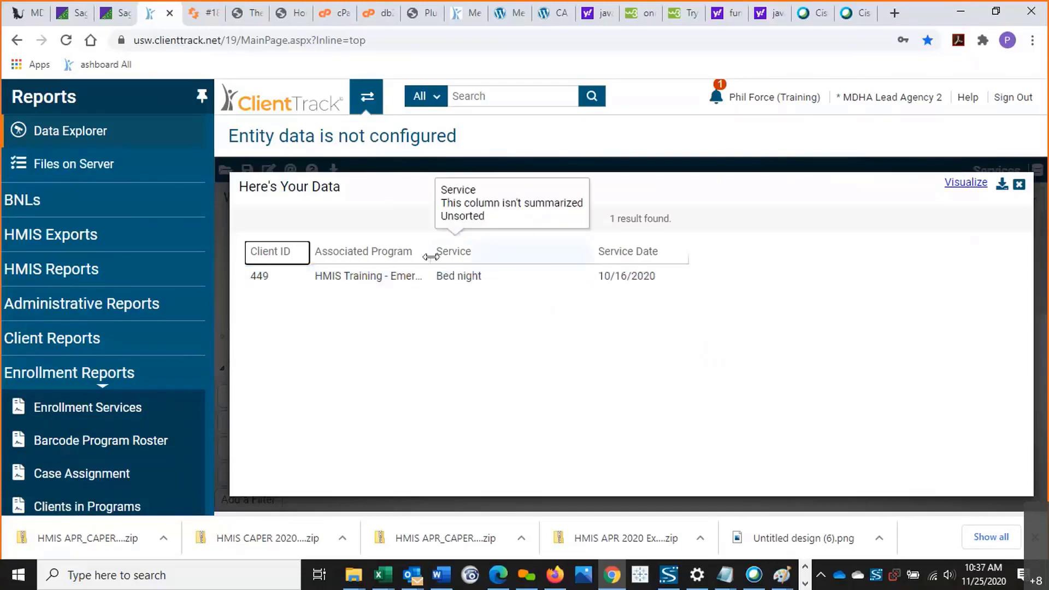
{"action": "left_click_drag", "start_coordinate": [429, 252], "coordinate": [525, 252]}
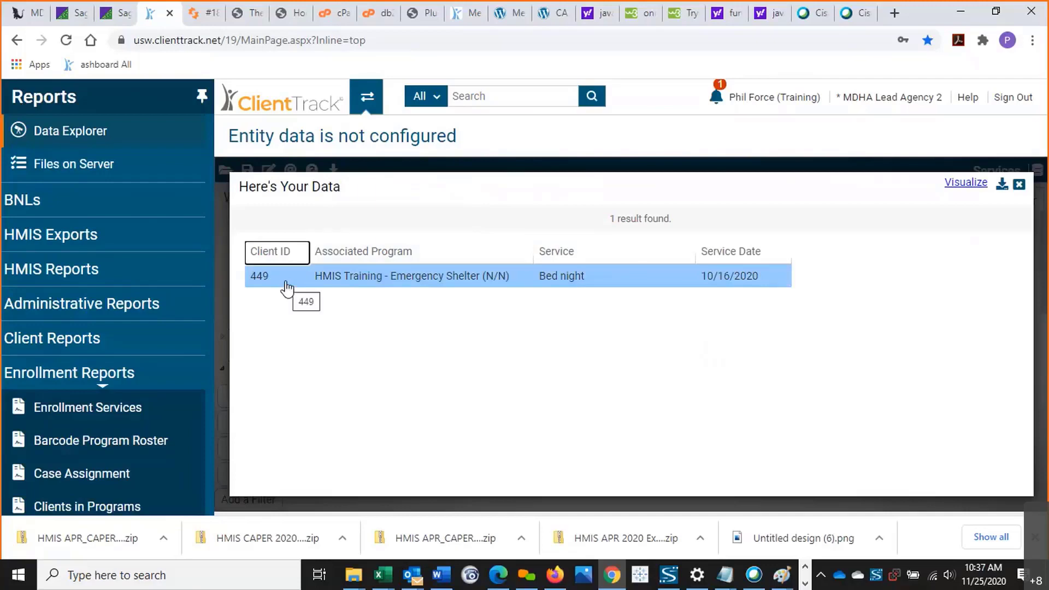
{"action": "left_click", "coordinate": [1019, 185]}
{"action": "left_click", "coordinate": [947, 202]}
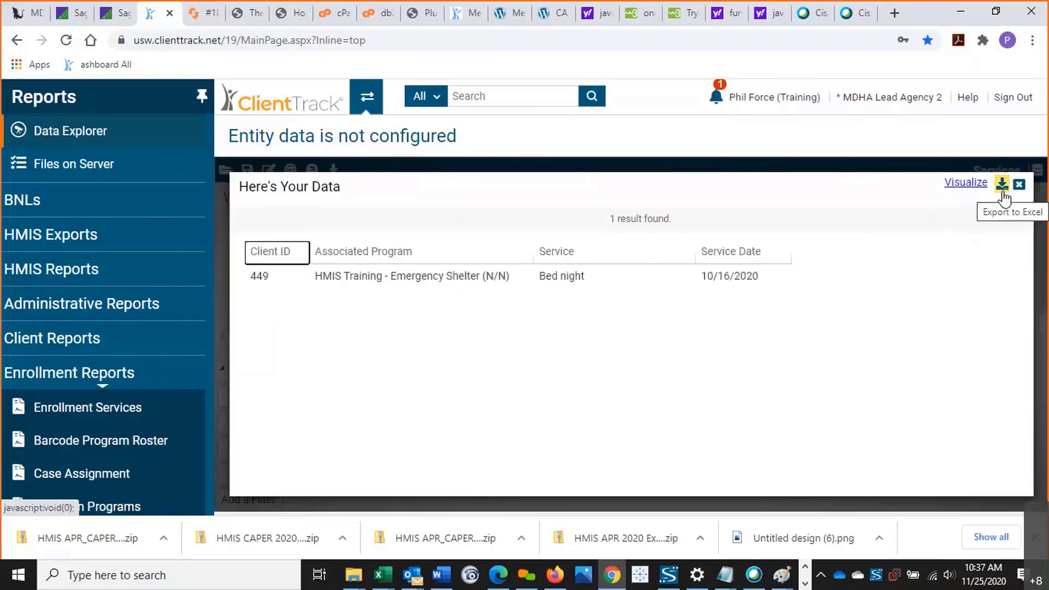
{"action": "left_click", "coordinate": [1001, 185]}
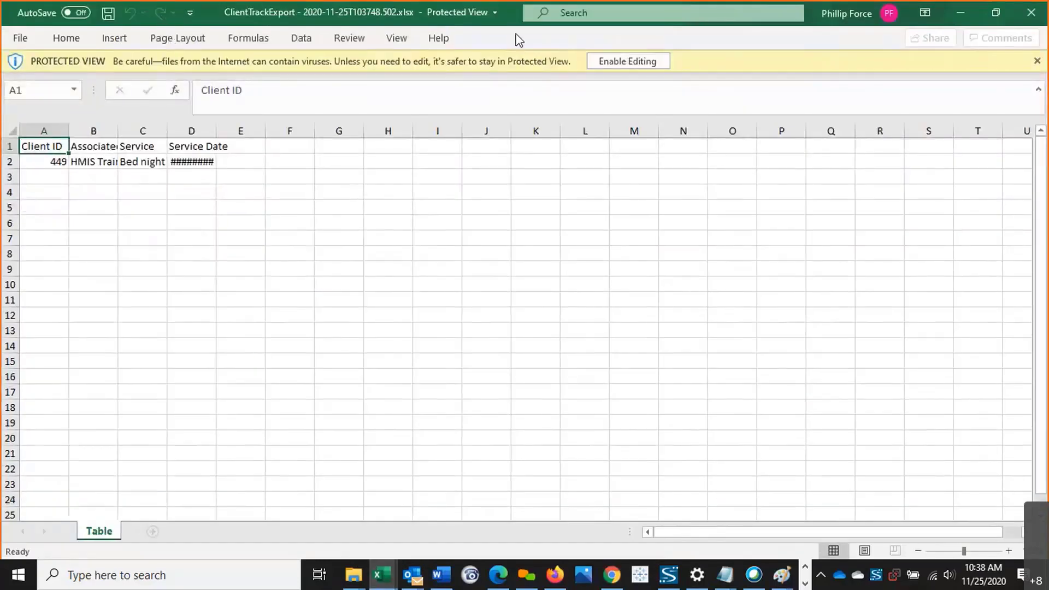
AutoFit all columns of the exported sheet, then close the workbook
{"action": "key", "text": "ctrl+a"}
{"action": "double_click", "coordinate": [66, 131]}
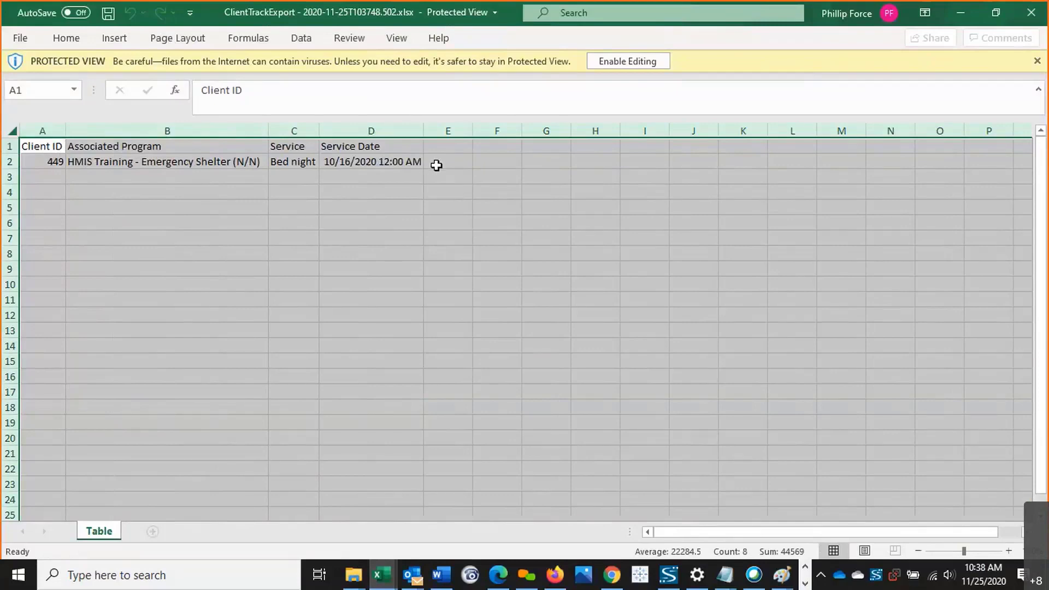
{"action": "left_click", "coordinate": [1028, 14]}
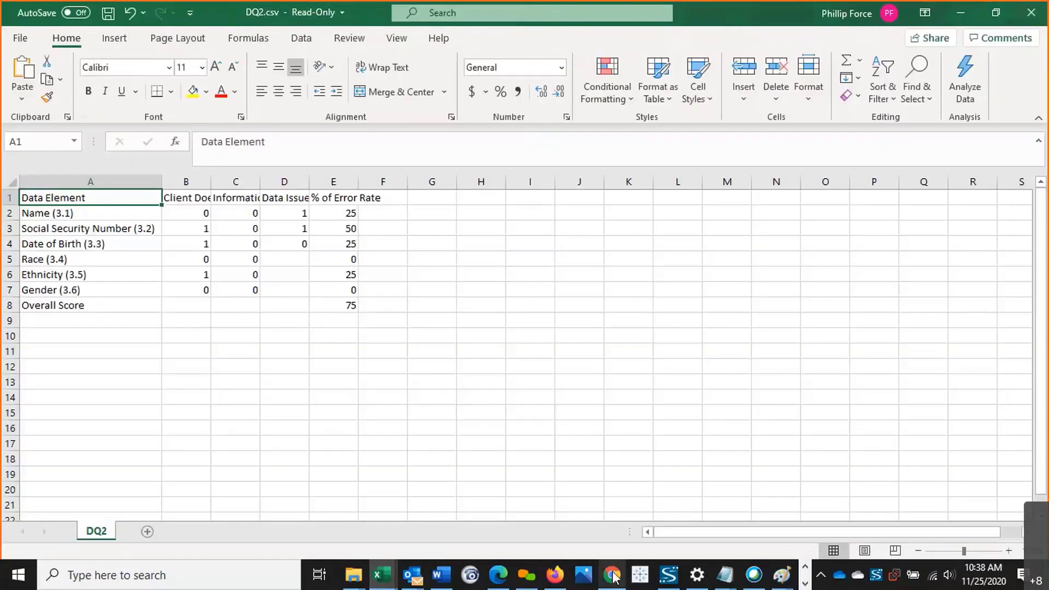
Delete the Service = 'Bed night' filter and rerun the Services query with three filters
{"action": "left_click", "coordinate": [611, 574]}
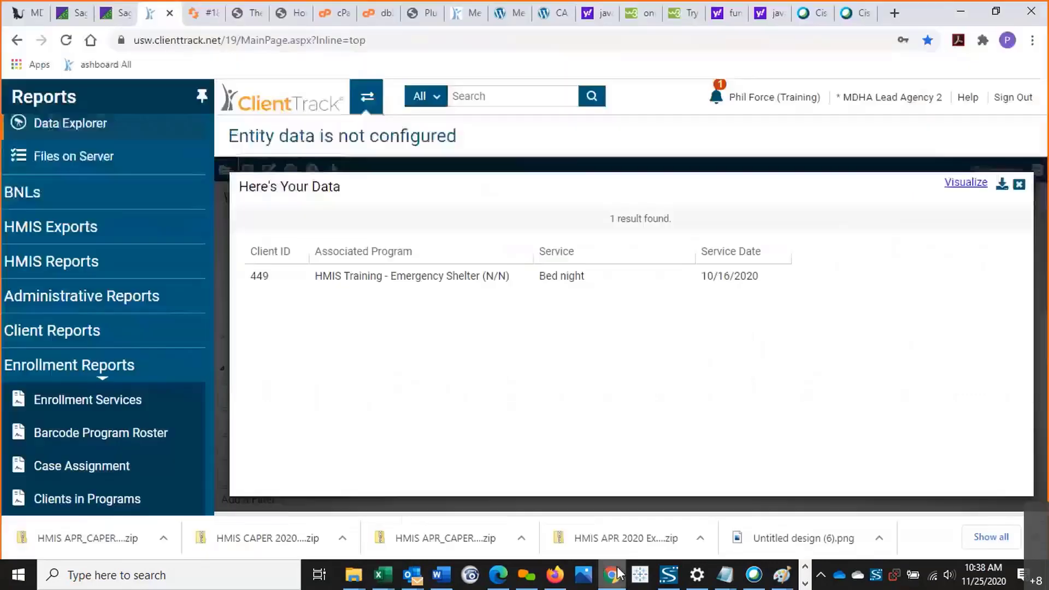
{"action": "left_click", "coordinate": [1019, 185]}
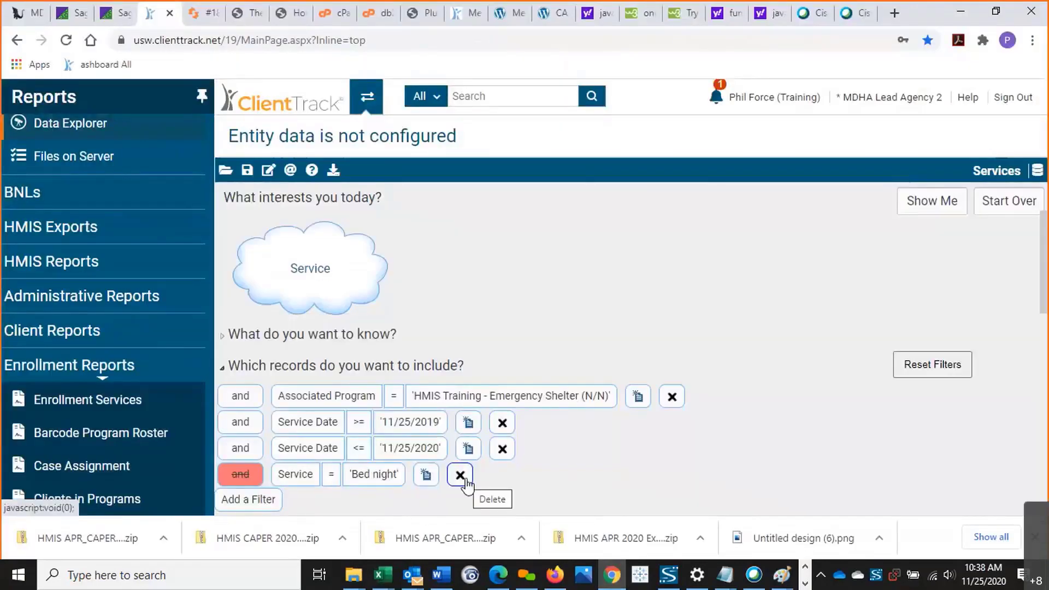
{"action": "left_click", "coordinate": [460, 475]}
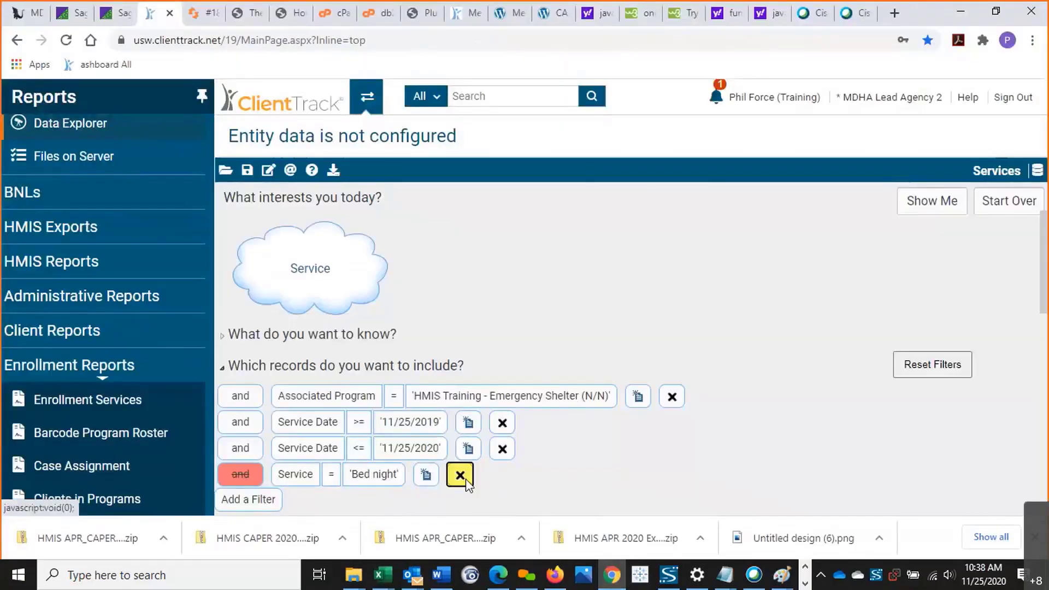
{"action": "left_click", "coordinate": [925, 199]}
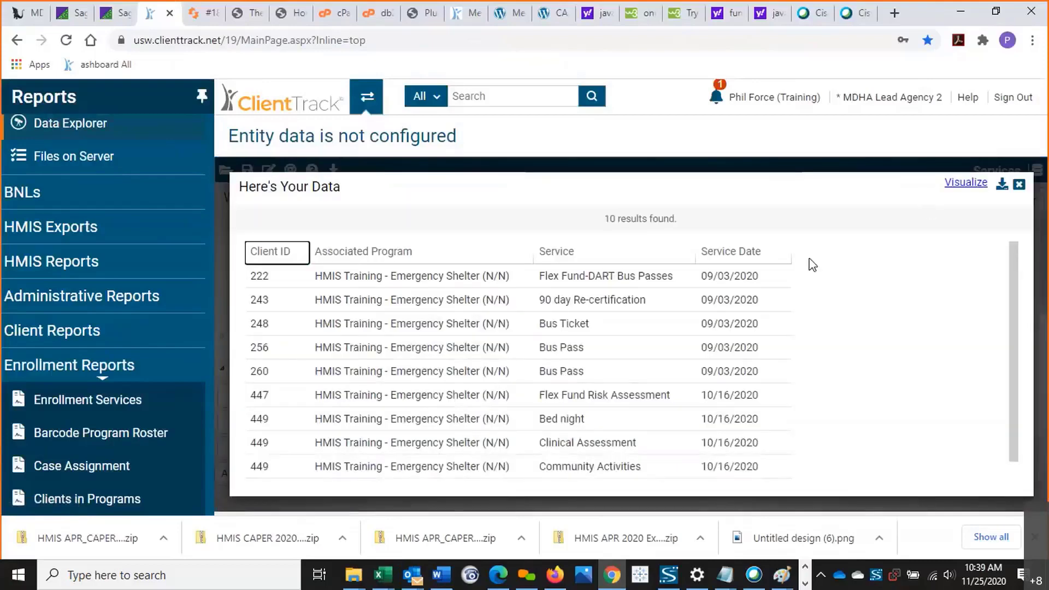
{"action": "left_click", "coordinate": [1007, 186]}
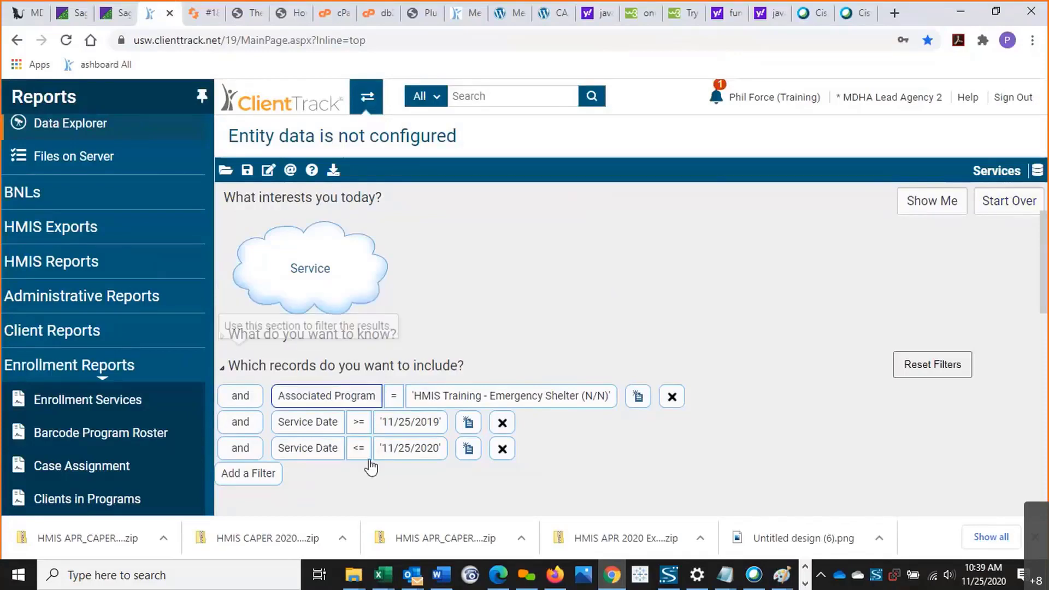
{"action": "mouse_move", "coordinate": [352, 574]}
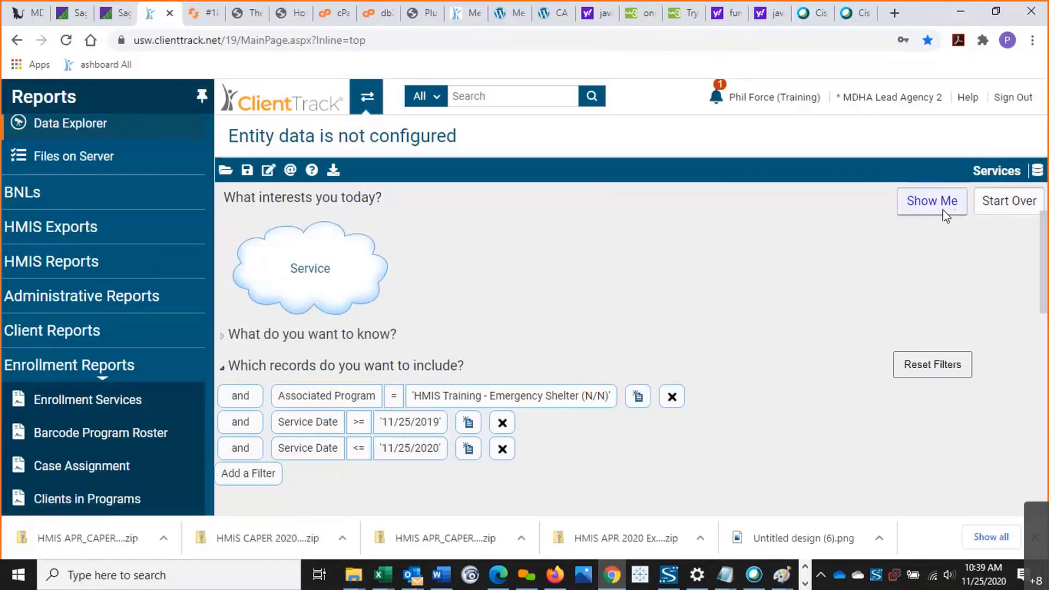
Export the 10-result Services query as XLSX, closing the error tab and retrying the download
{"action": "left_click", "coordinate": [942, 208]}
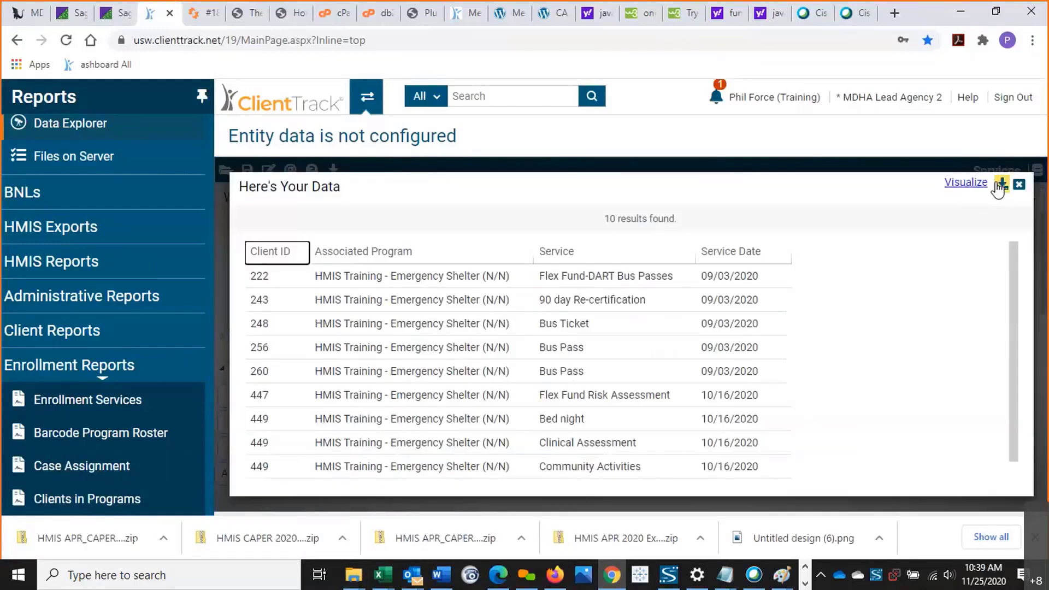
{"action": "left_click", "coordinate": [1000, 185]}
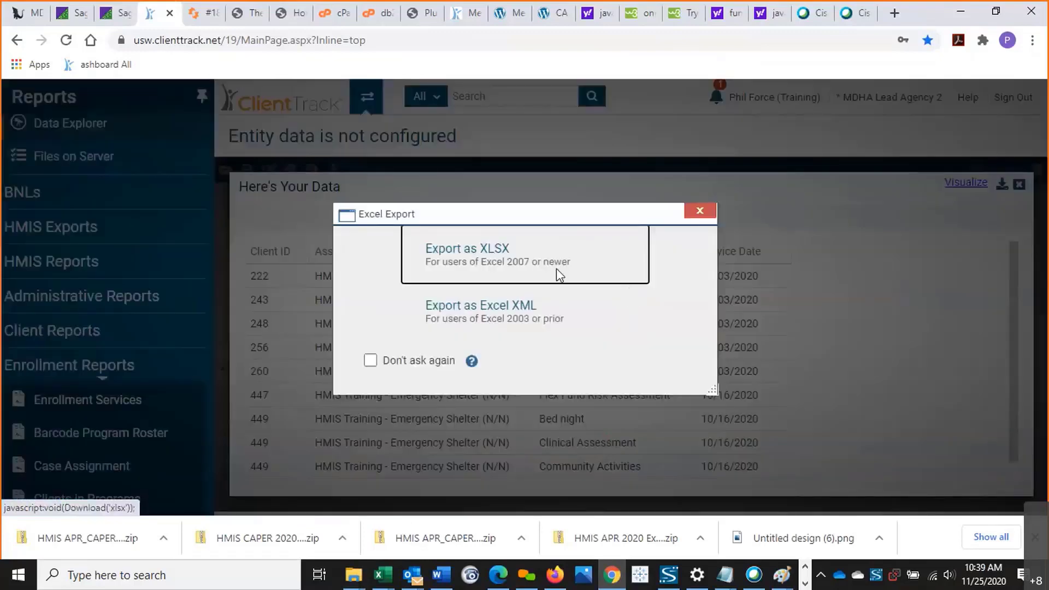
{"action": "left_click", "coordinate": [555, 267]}
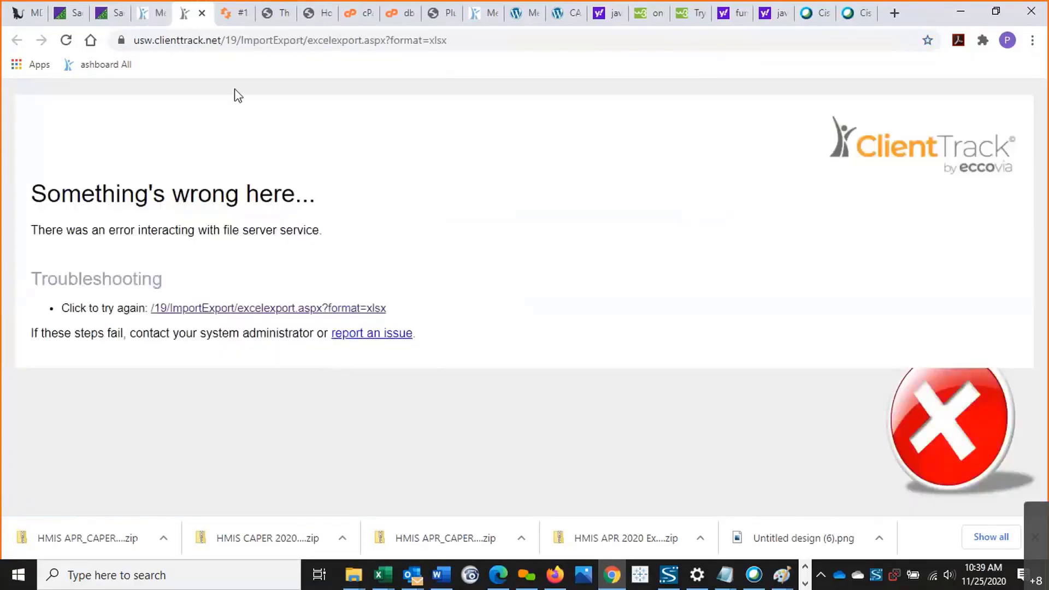
{"action": "left_click", "coordinate": [202, 15]}
{"action": "left_click", "coordinate": [1000, 188]}
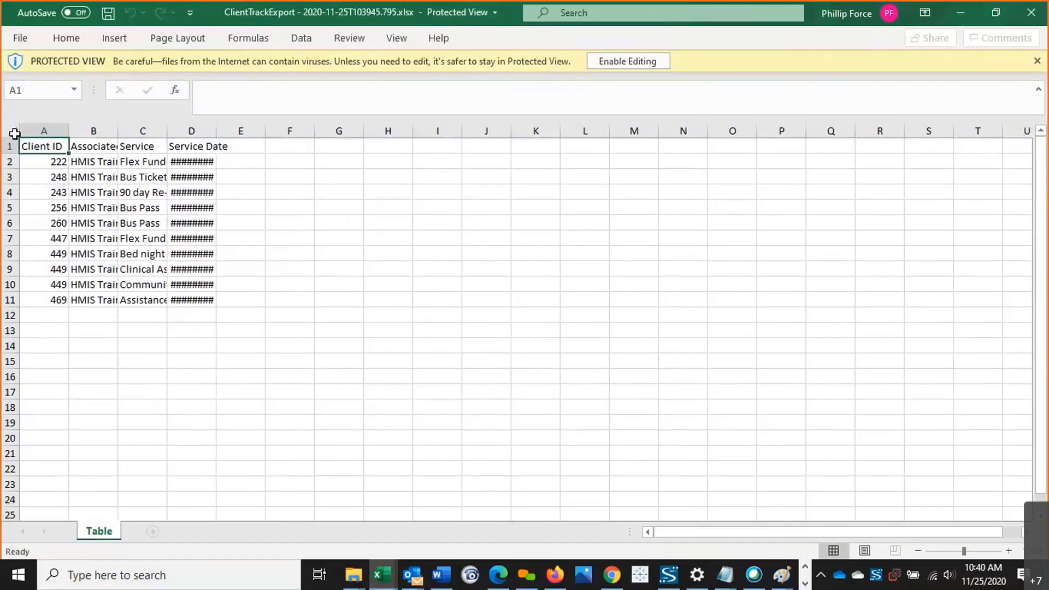
Enable editing on the exported workbook and auto-fit all columns to their contents
{"action": "left_click", "coordinate": [14, 134]}
{"action": "double_click", "coordinate": [66, 132]}
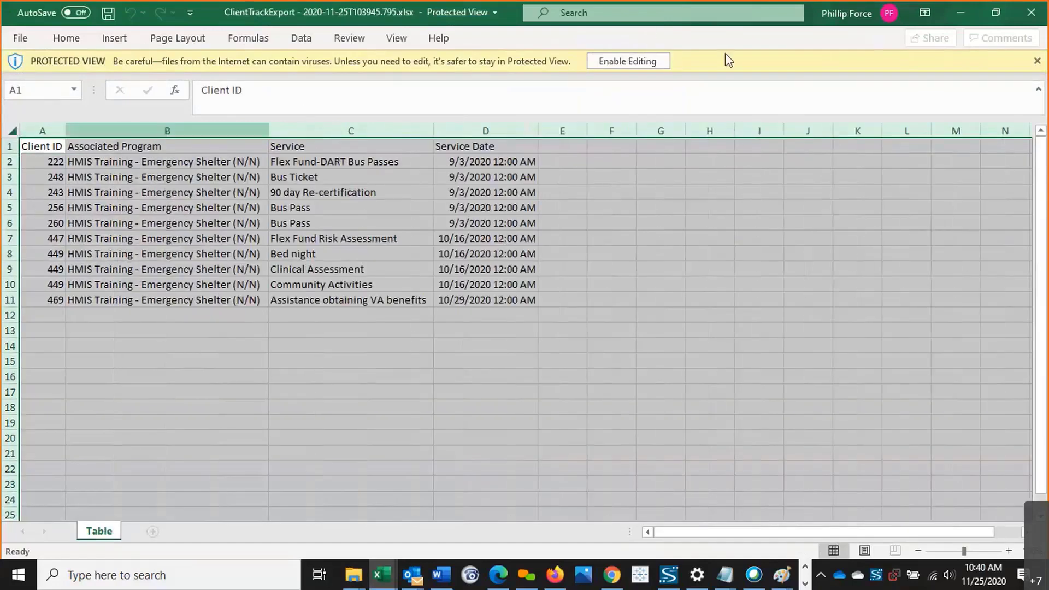
{"action": "left_click", "coordinate": [628, 63]}
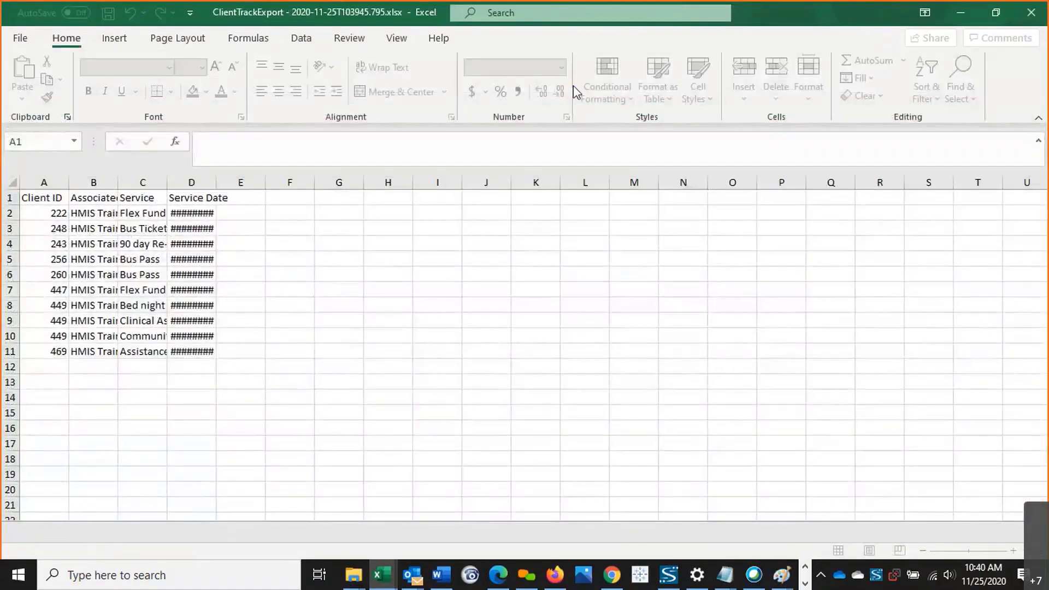
{"action": "left_click", "coordinate": [12, 182]}
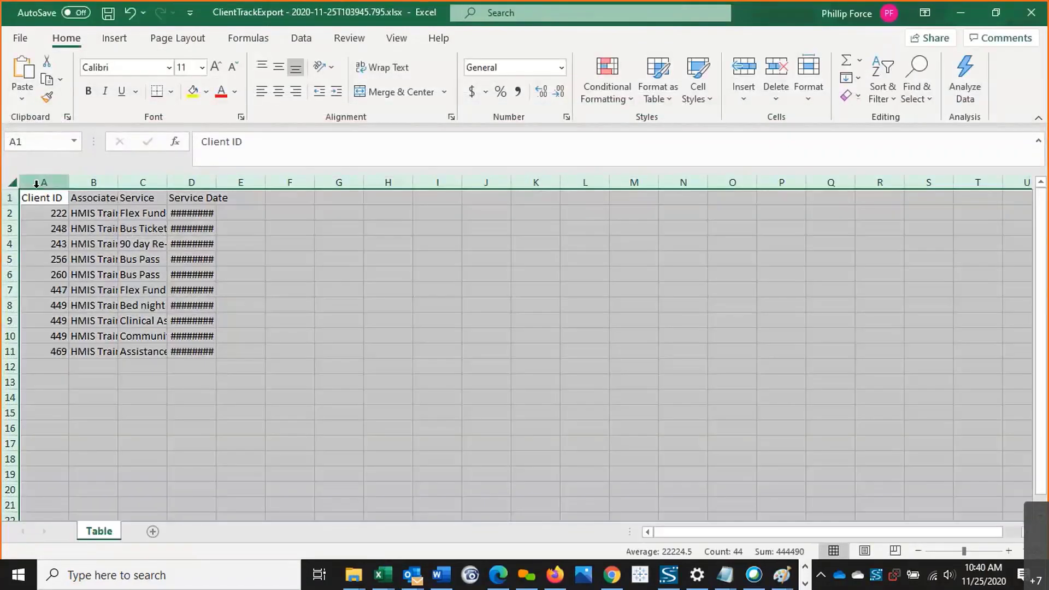
{"action": "double_click", "coordinate": [69, 181]}
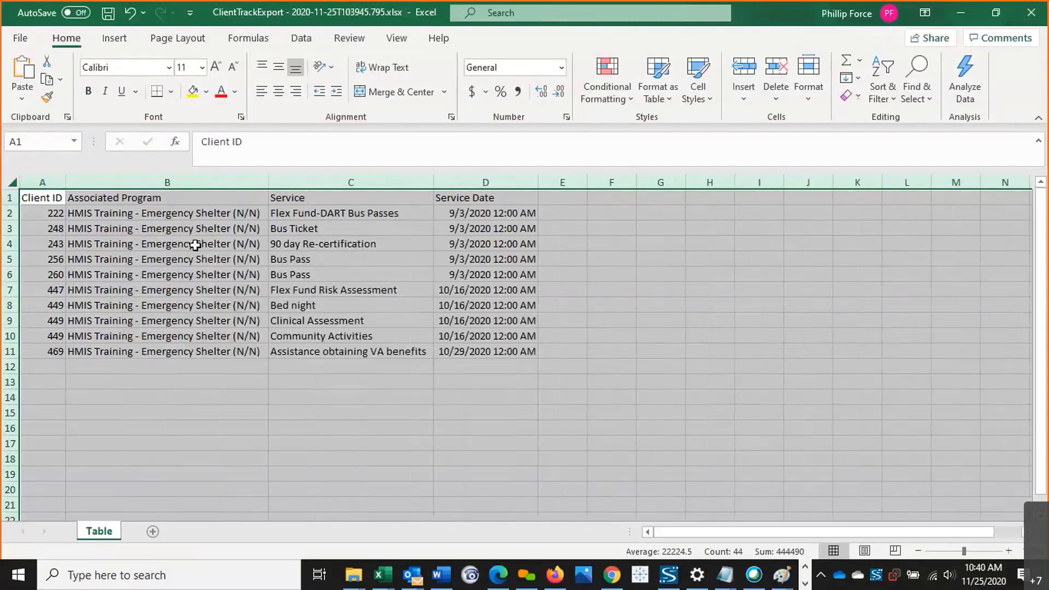
Copy the Service column C and paste its values into E1
{"action": "left_click", "coordinate": [319, 180]}
{"action": "right_click", "coordinate": [310, 241]}
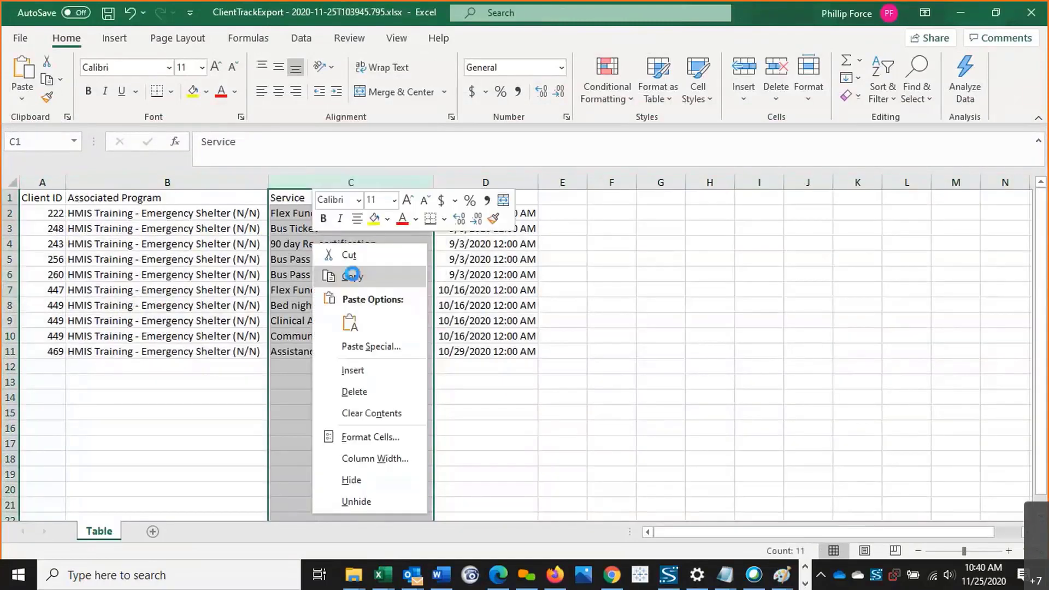
{"action": "left_click", "coordinate": [352, 274]}
{"action": "left_click", "coordinate": [552, 199]}
{"action": "right_click", "coordinate": [553, 198]}
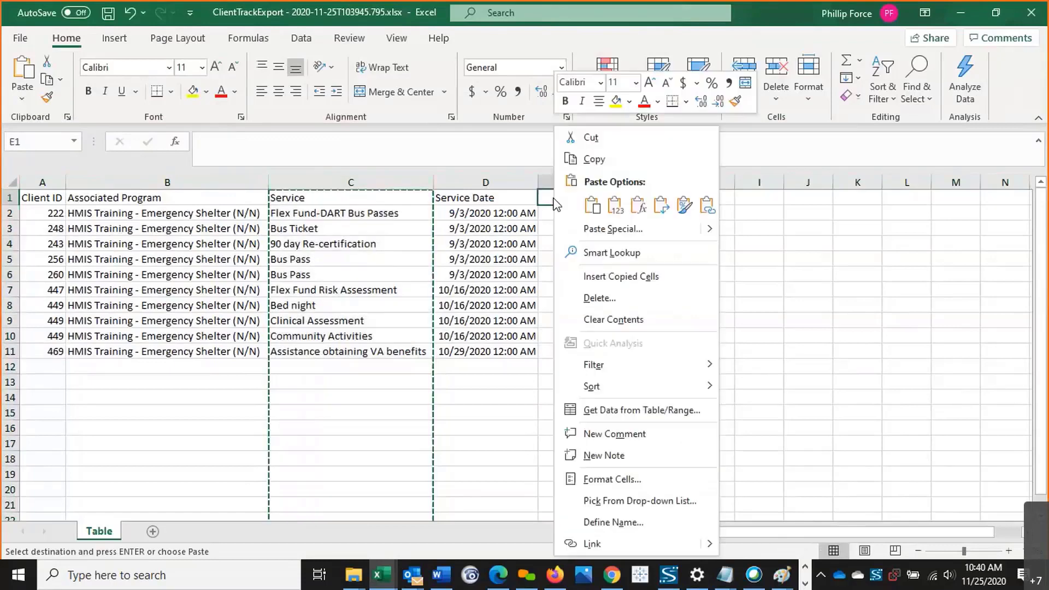
{"action": "left_click", "coordinate": [614, 205]}
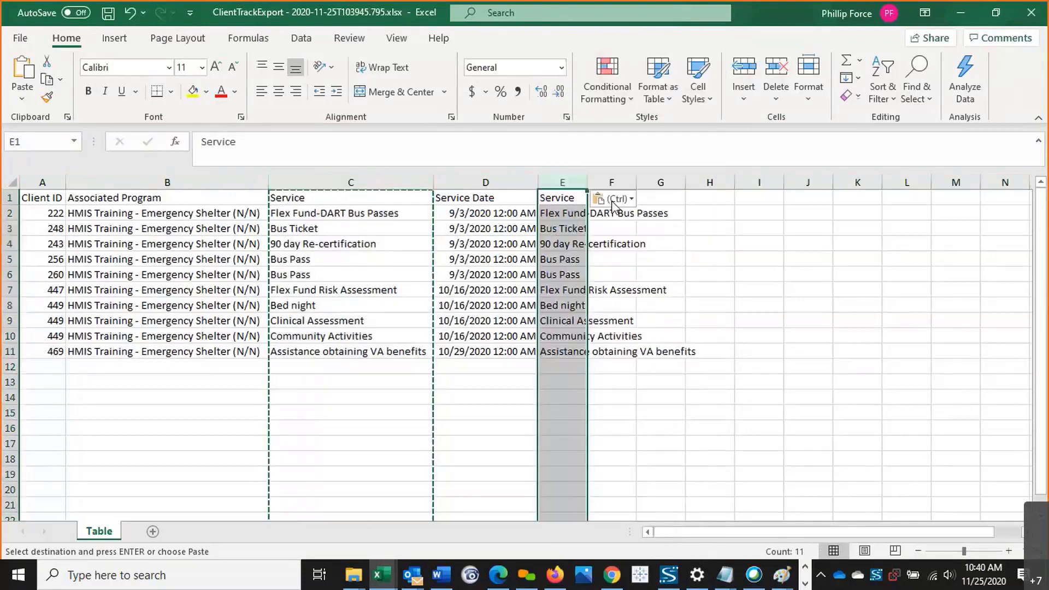
Remove duplicates from column E only, leaving nine distinct services, and widen column E
{"action": "left_click", "coordinate": [302, 38]}
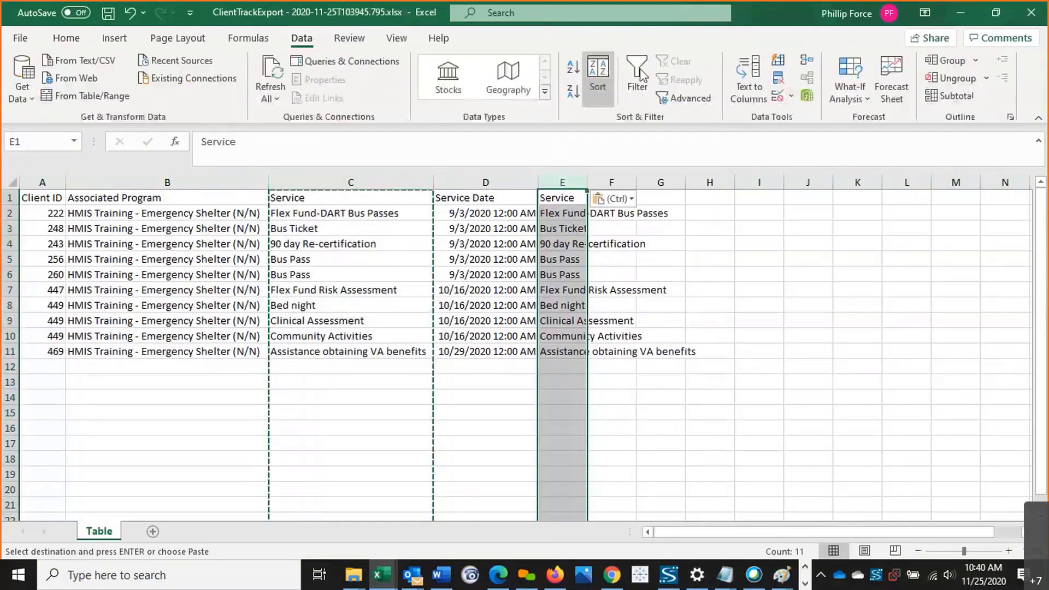
{"action": "left_click", "coordinate": [778, 78]}
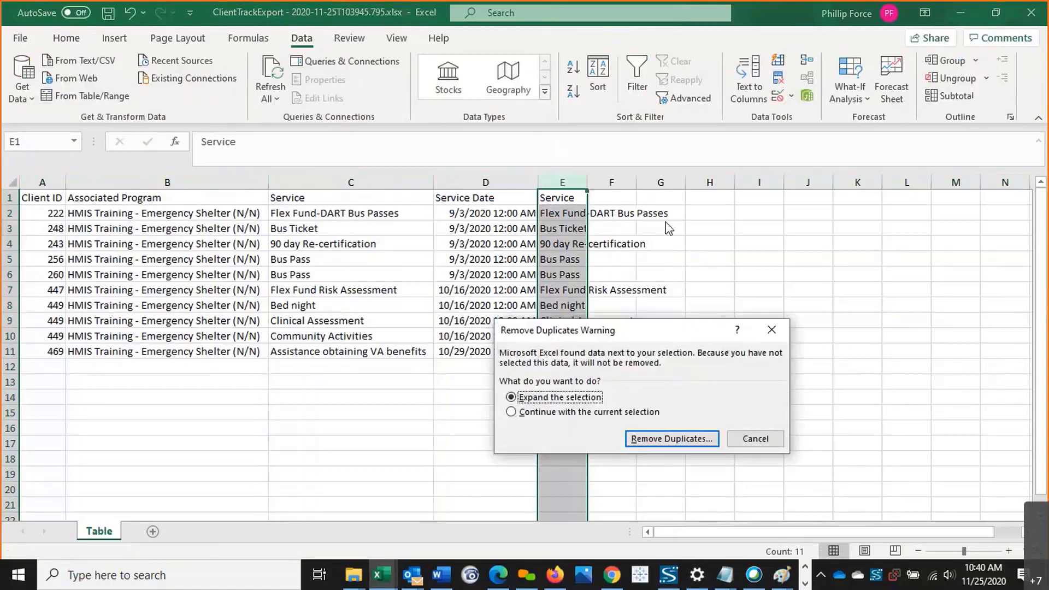
{"action": "left_click", "coordinate": [593, 412]}
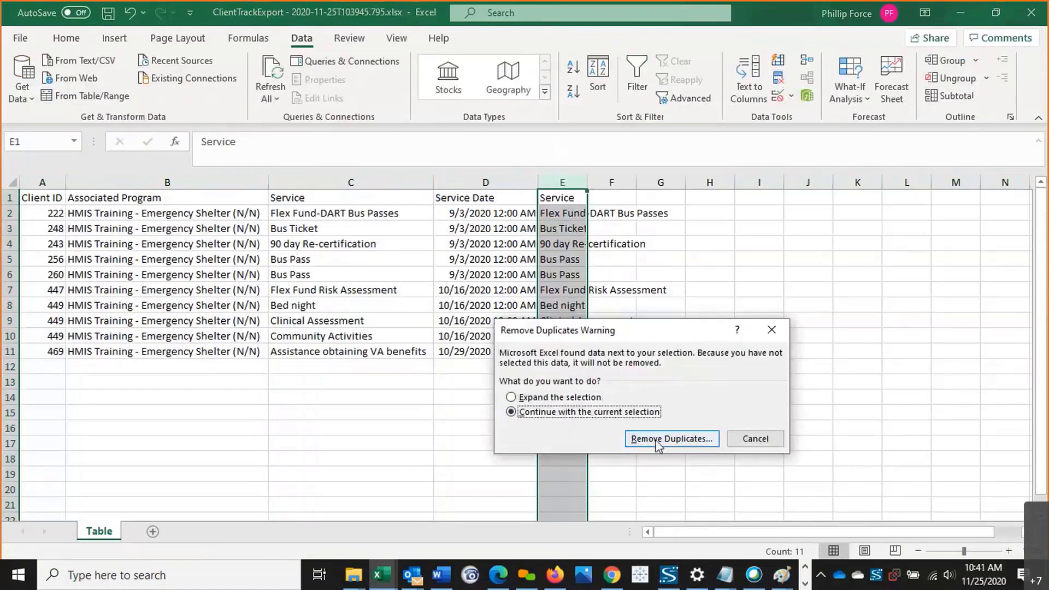
{"action": "left_click", "coordinate": [652, 438]}
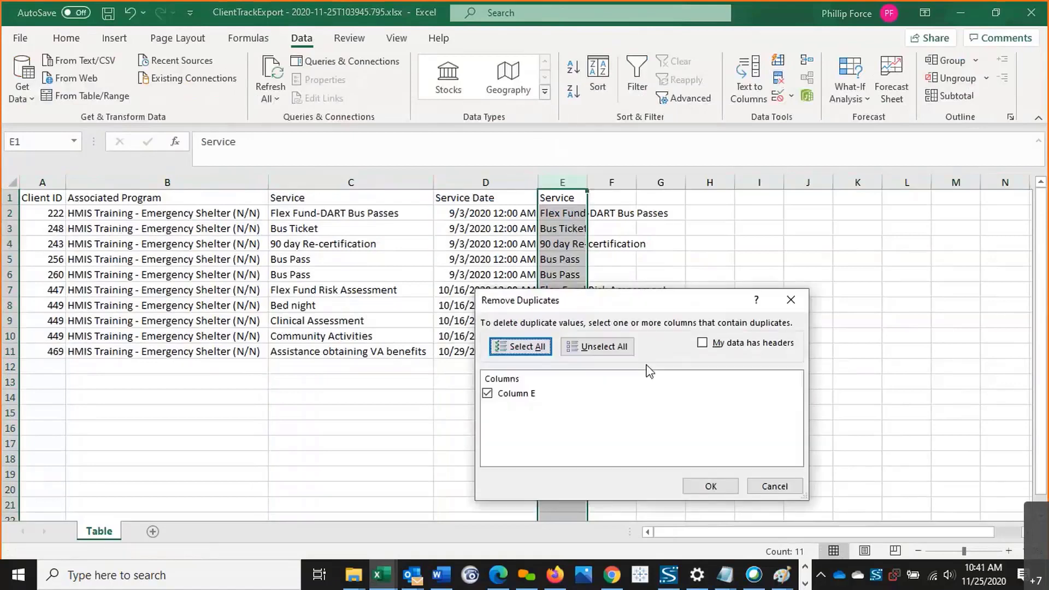
{"action": "left_click", "coordinate": [708, 488]}
{"action": "left_click", "coordinate": [555, 333]}
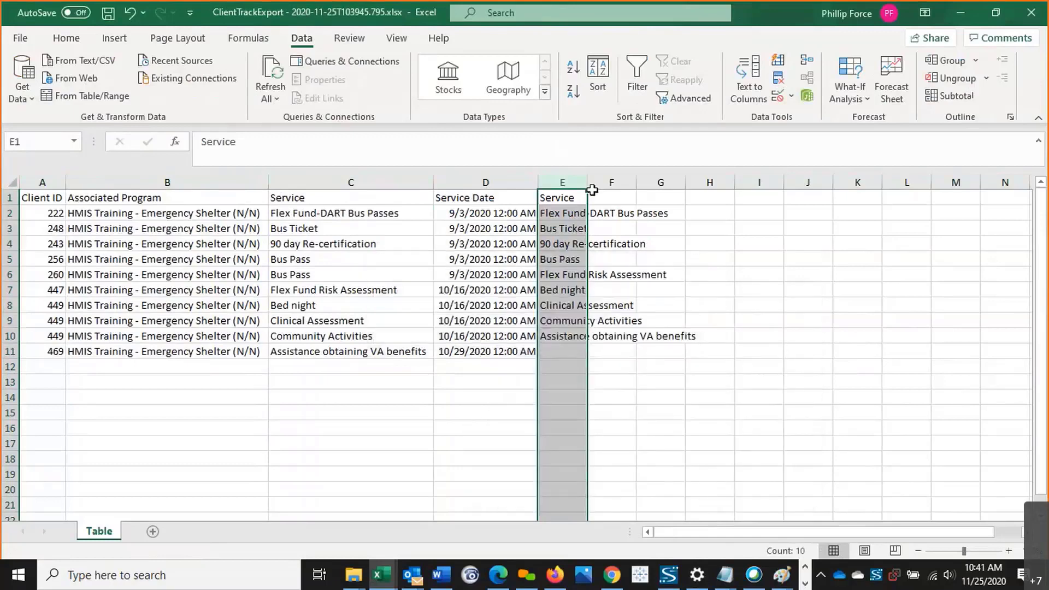
{"action": "double_click", "coordinate": [587, 181]}
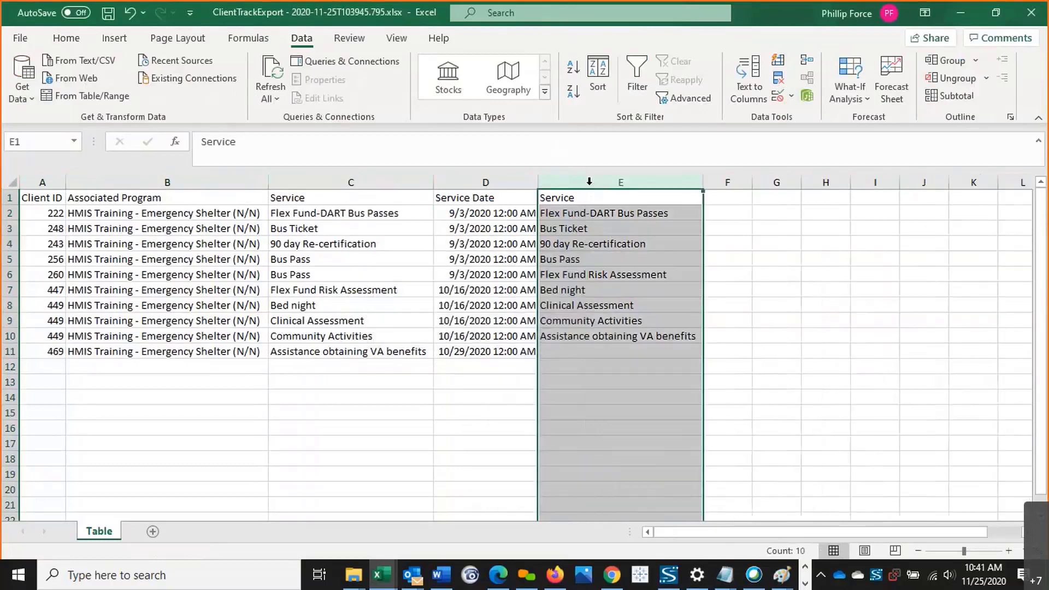
{"action": "left_click", "coordinate": [710, 215]}
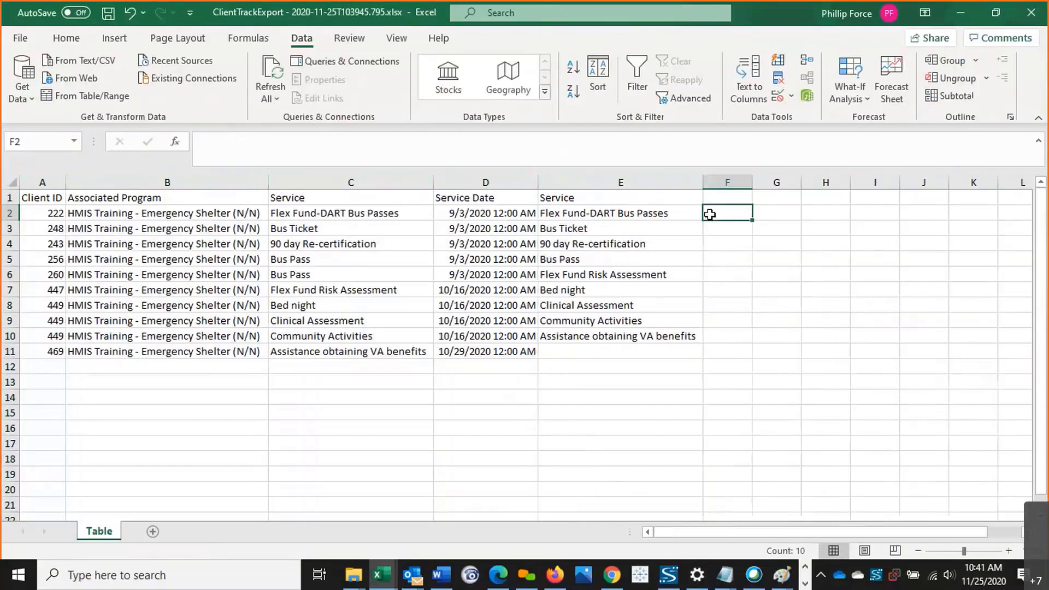
Enter =COUNTIF(C:C,E2) in F2, fill it down to F10, then return to ClientTrack
{"action": "type", "text": "=counti"}
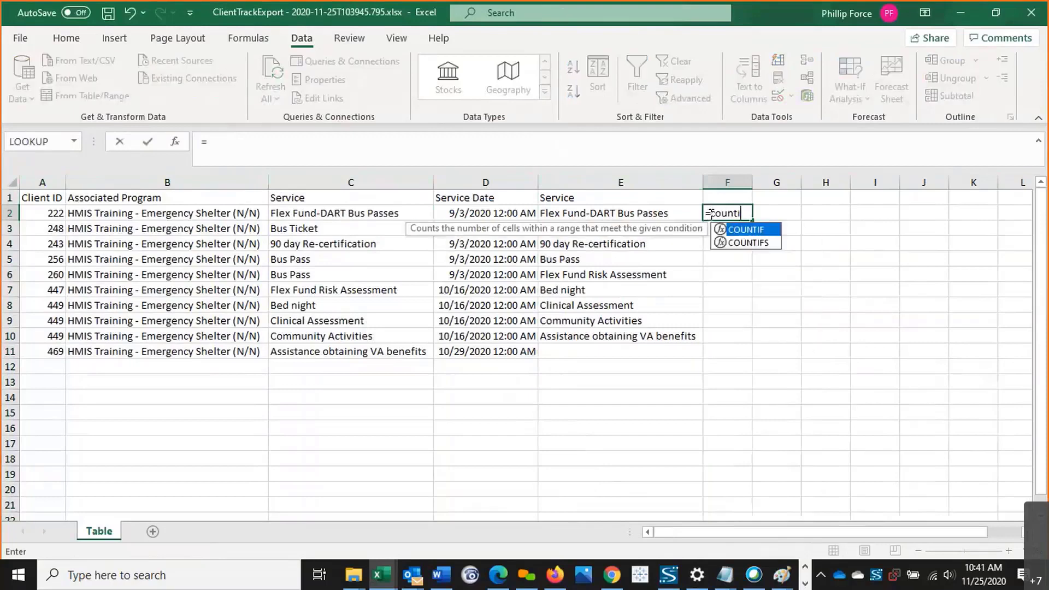
{"action": "type", "text": "f("}
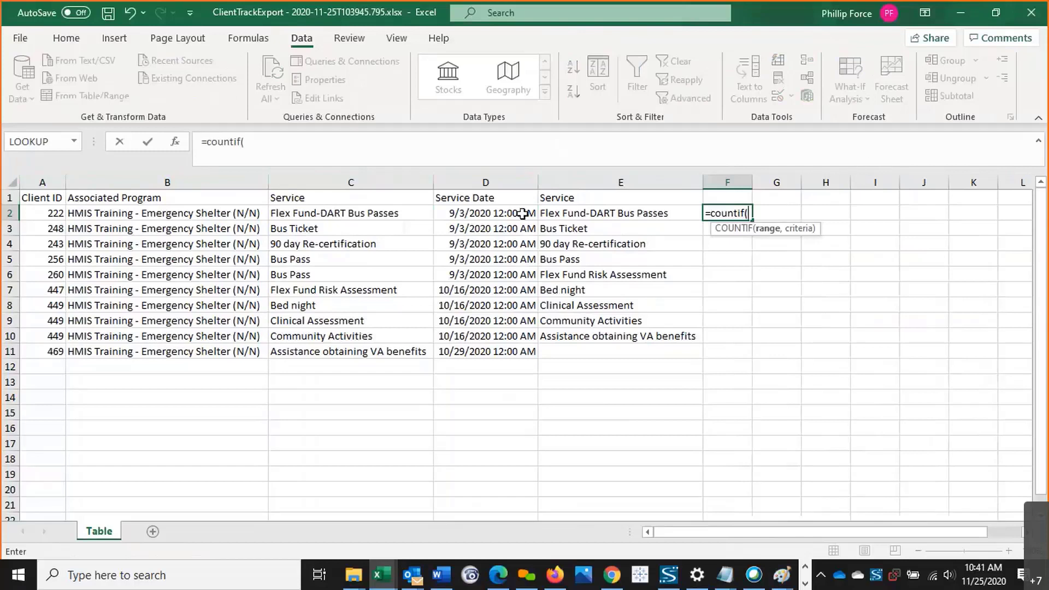
{"action": "left_click", "coordinate": [342, 188]}
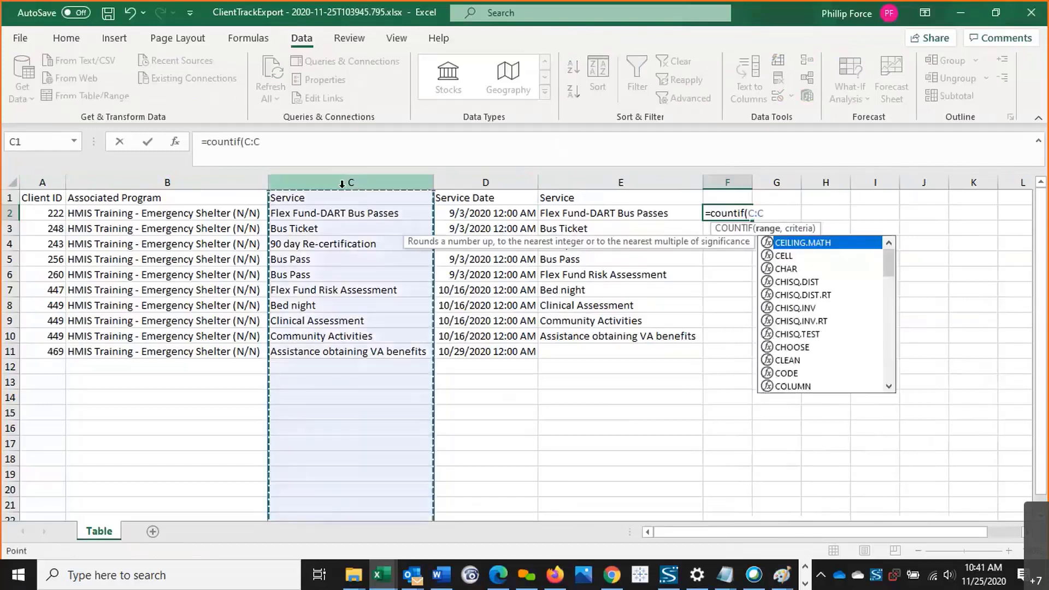
{"action": "type", "text": ","}
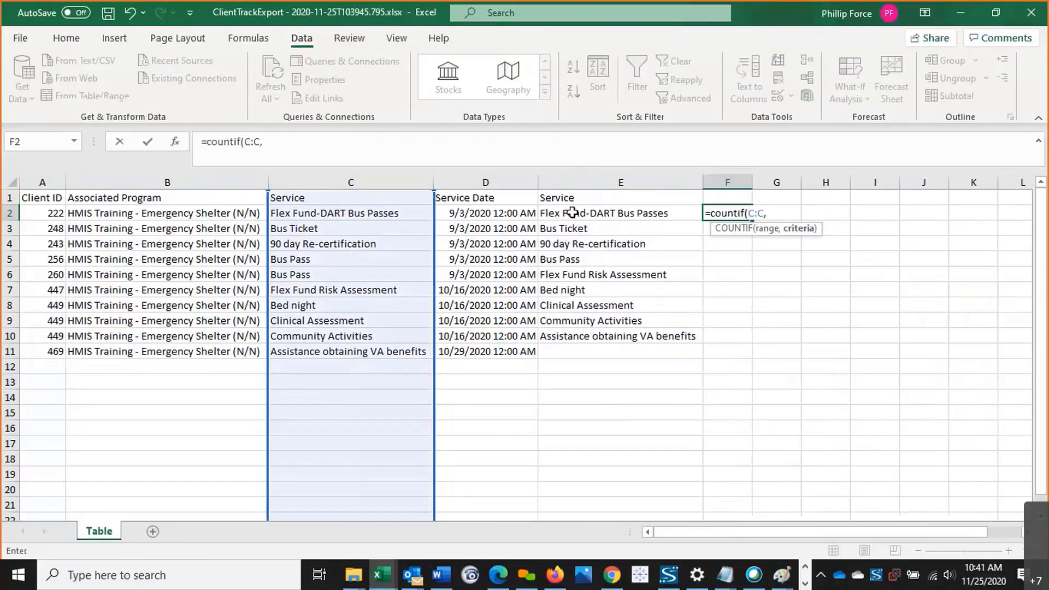
{"action": "left_click", "coordinate": [570, 212]}
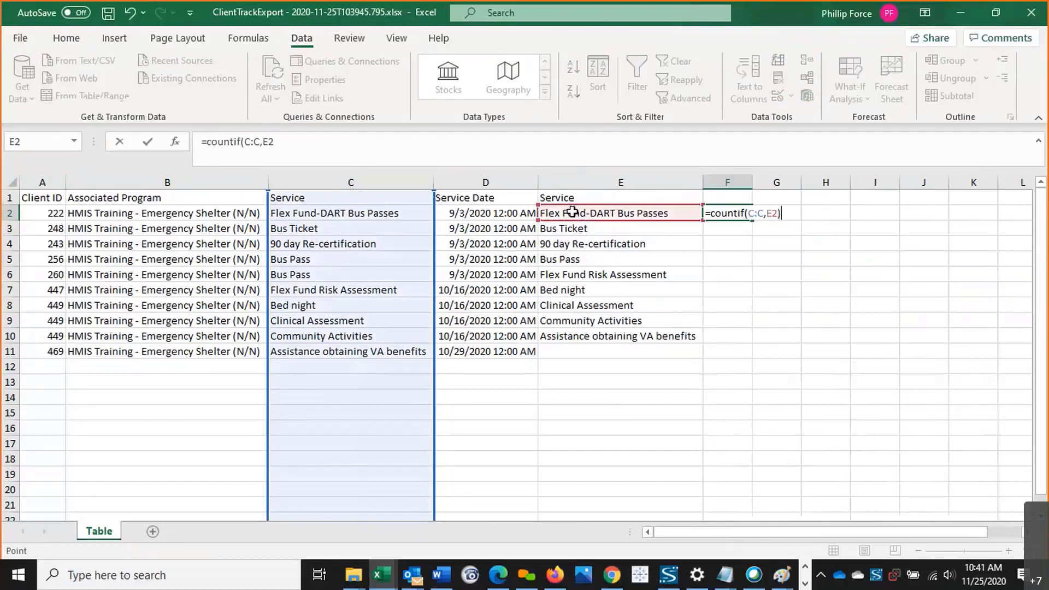
{"action": "key", "text": "Tab"}
{"action": "left_click", "coordinate": [731, 213]}
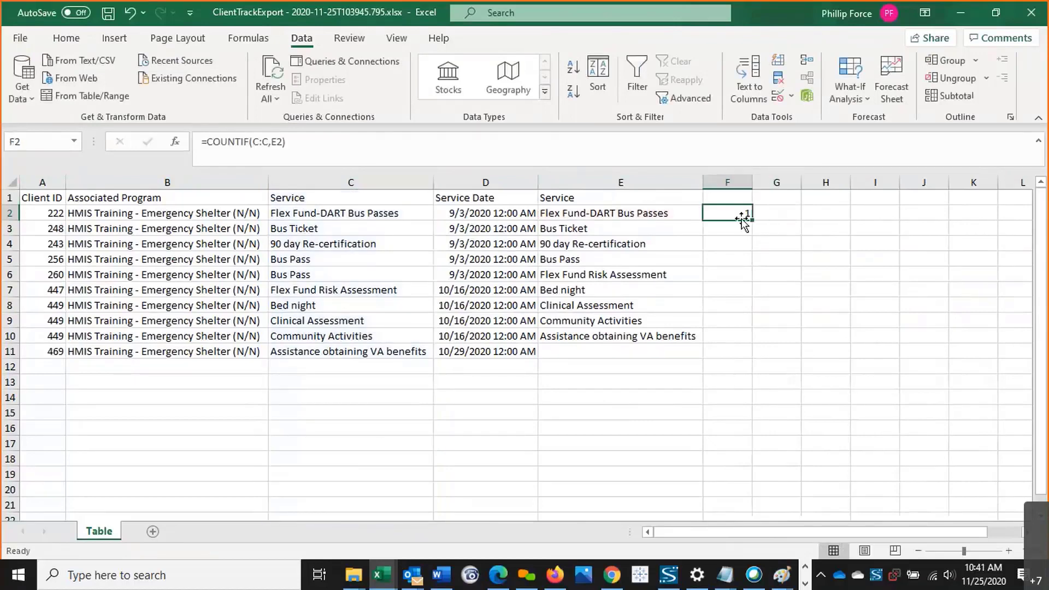
{"action": "left_click_drag", "start_coordinate": [749, 221], "coordinate": [745, 339]}
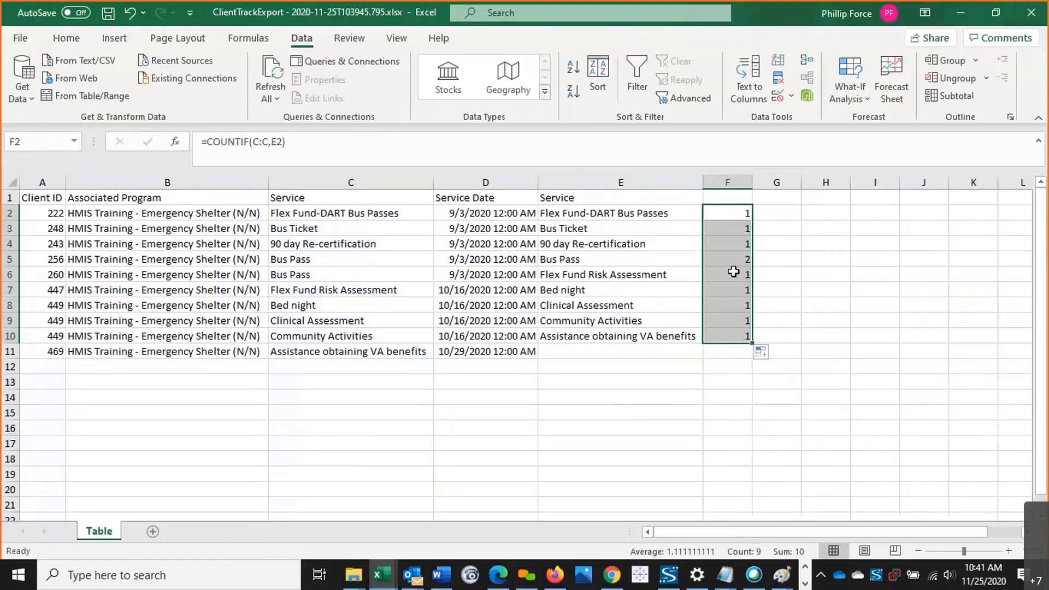
{"action": "left_click", "coordinate": [613, 578]}
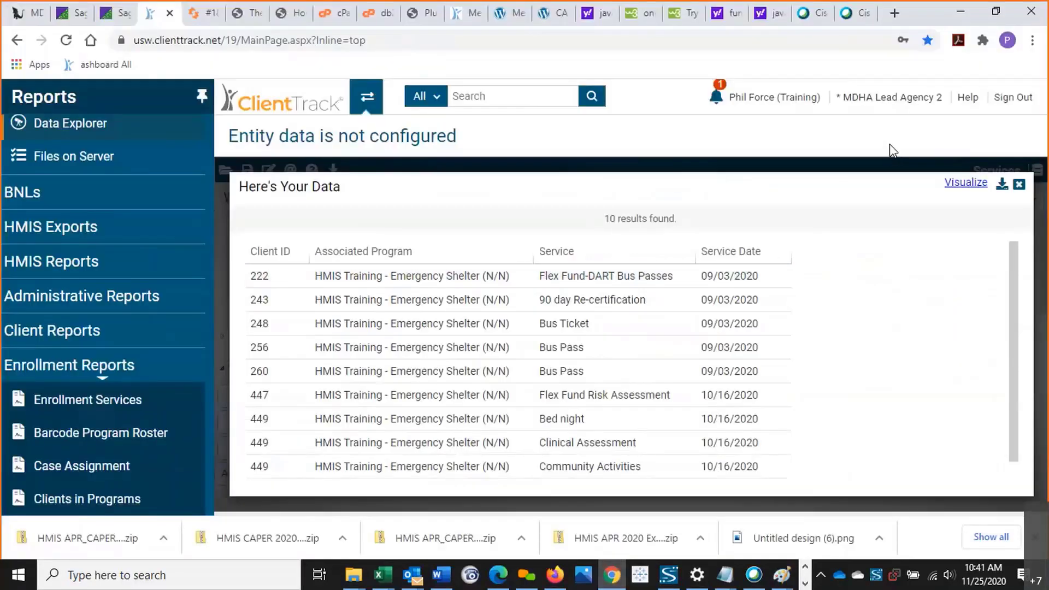